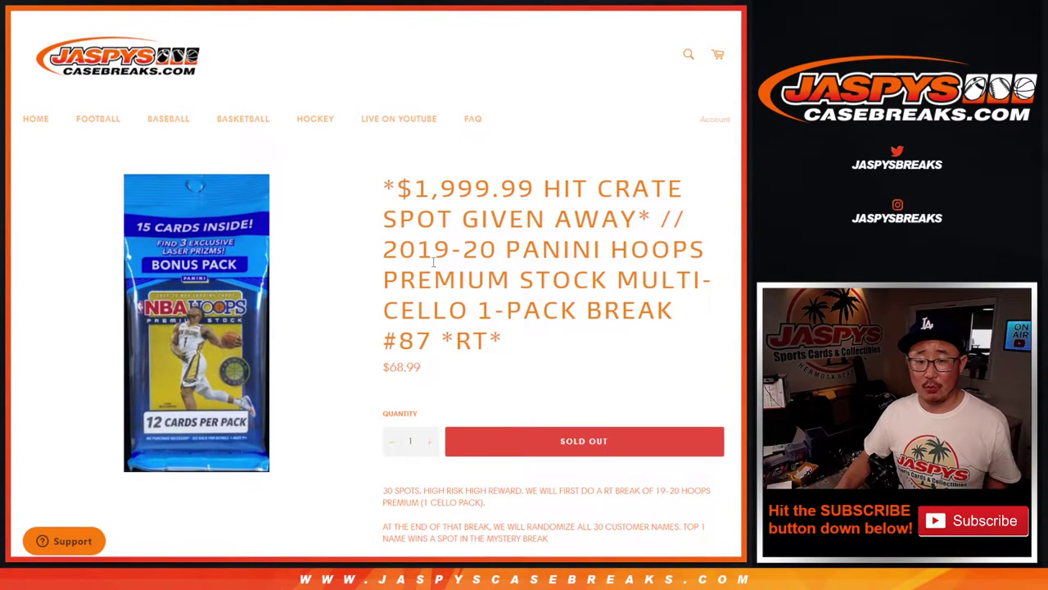
Highlight the 2019-20 year, break number 87 and $1,999.99 prize value in the break title
{"action": "left_click_drag", "start_coordinate": [417, 250], "coordinate": [481, 250]}
{"action": "left_click", "coordinate": [489, 263]}
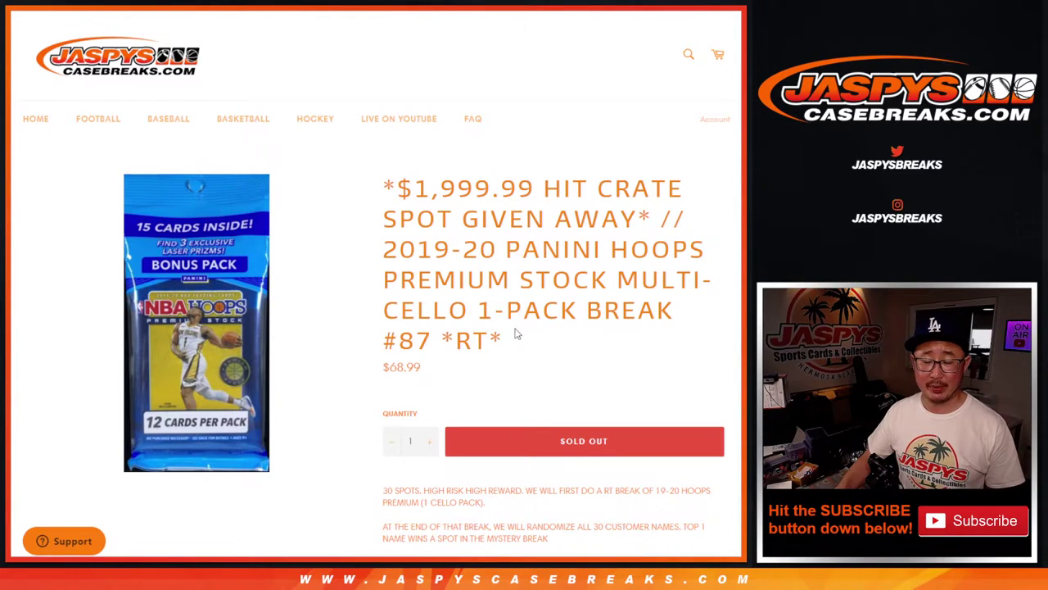
{"action": "double_click", "coordinate": [410, 340]}
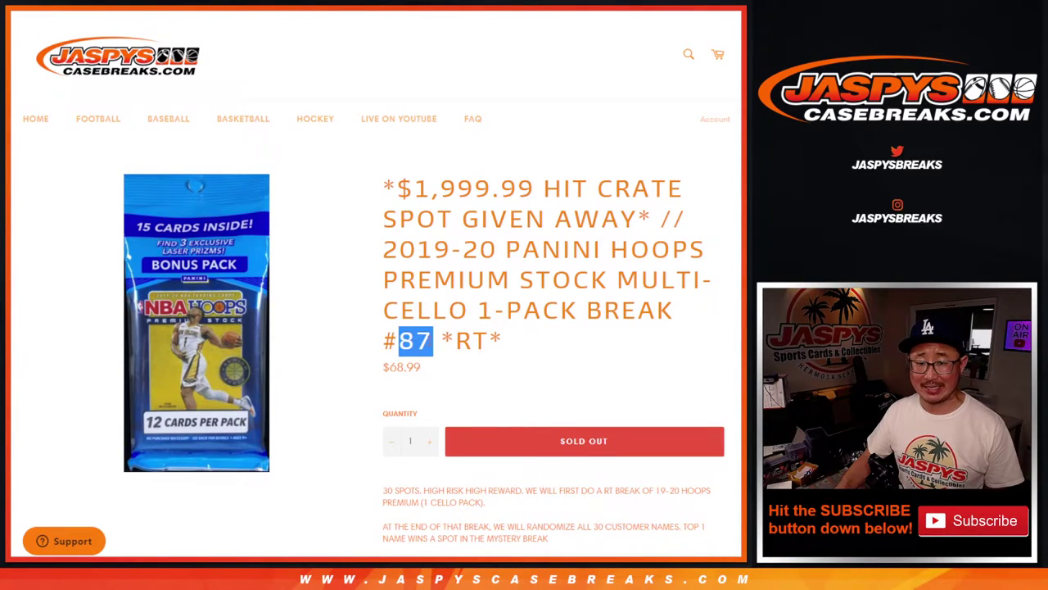
{"action": "left_click", "coordinate": [464, 292]}
{"action": "left_click_drag", "start_coordinate": [434, 187], "coordinate": [516, 189]}
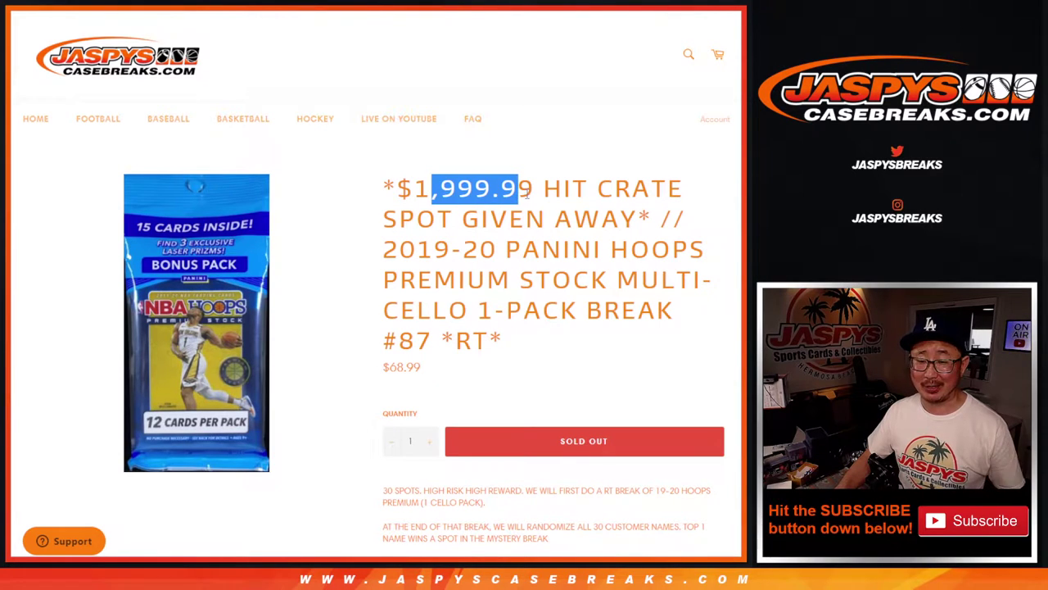
{"action": "left_click", "coordinate": [526, 193]}
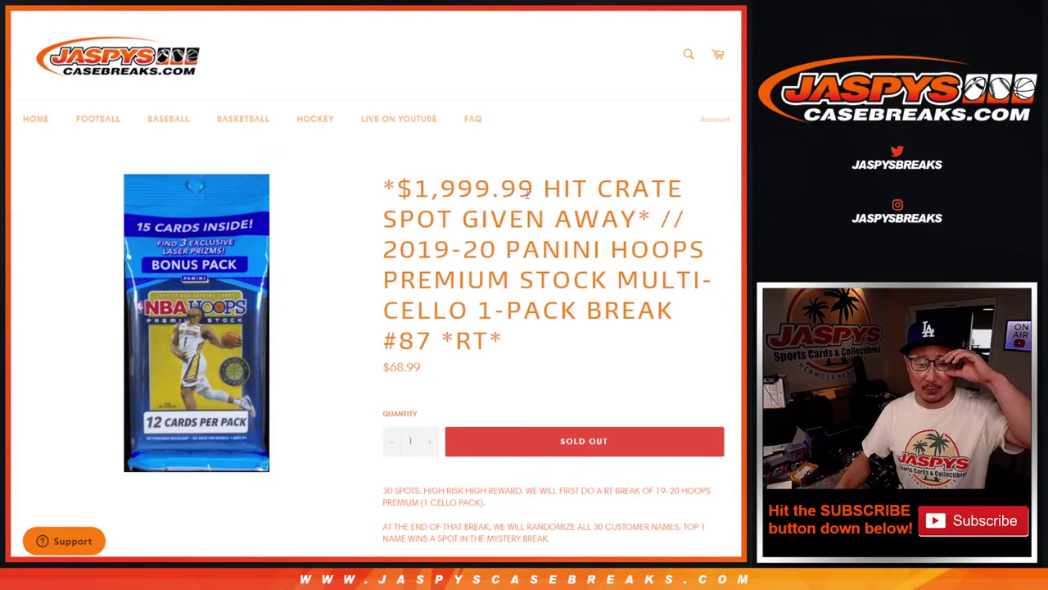
Enlarge the list box and scroll through all the customer names
{"action": "scroll", "coordinate": [559, 366], "scroll_direction": "down", "scroll_amount": 2}
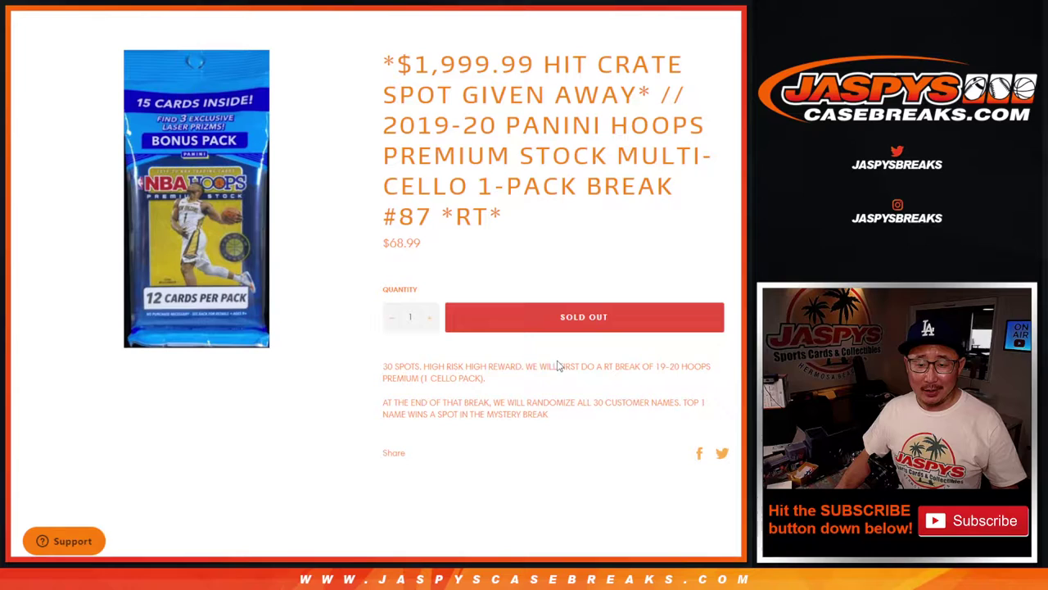
{"action": "scroll", "coordinate": [608, 388], "scroll_direction": "up", "scroll_amount": 2}
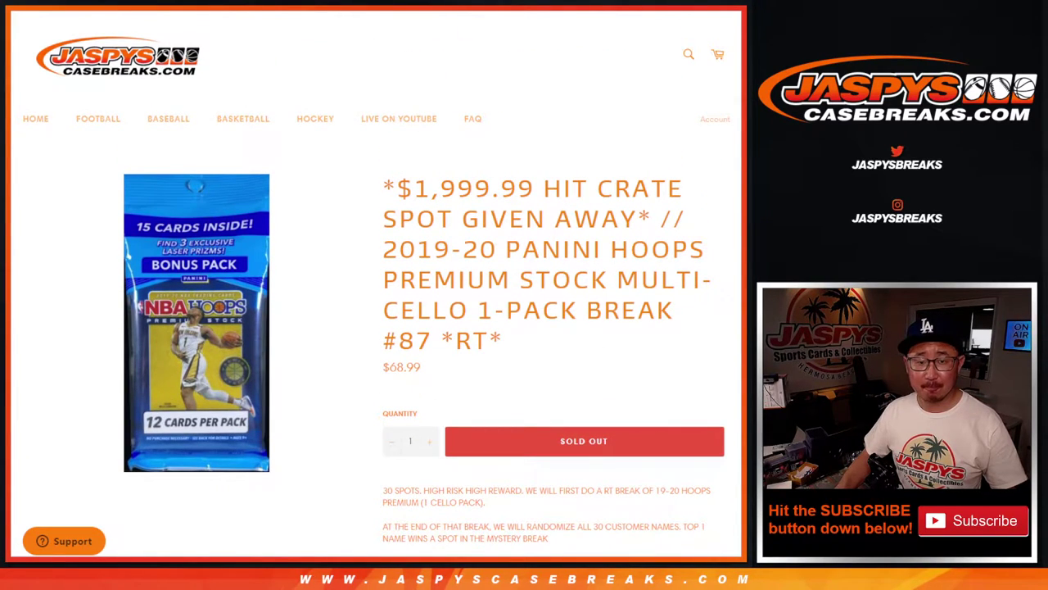
{"action": "scroll", "coordinate": [538, 250], "scroll_direction": "down", "scroll_amount": 3}
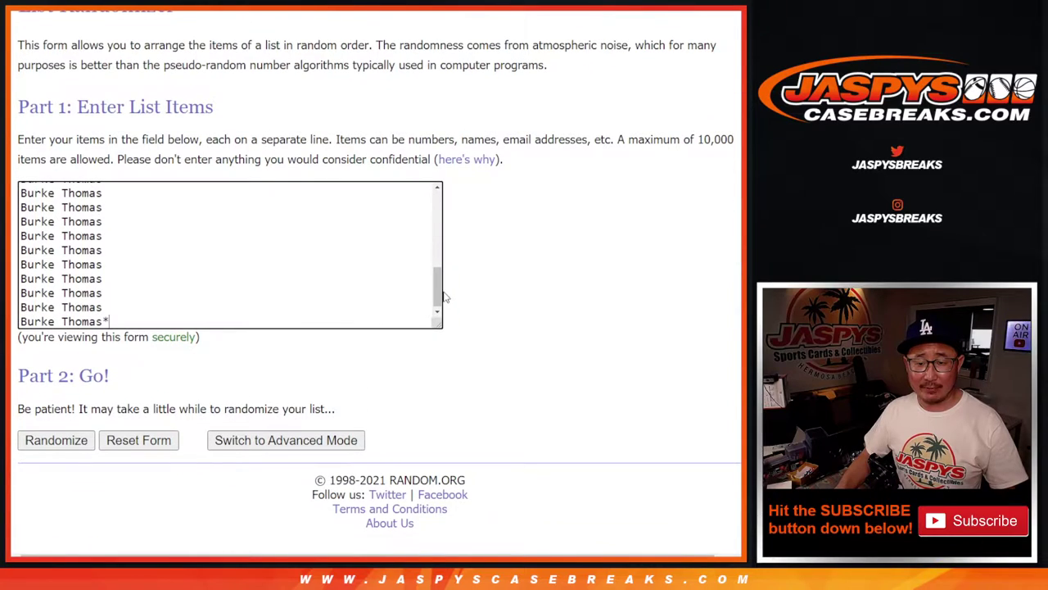
{"action": "left_click_drag", "start_coordinate": [441, 326], "coordinate": [442, 528]}
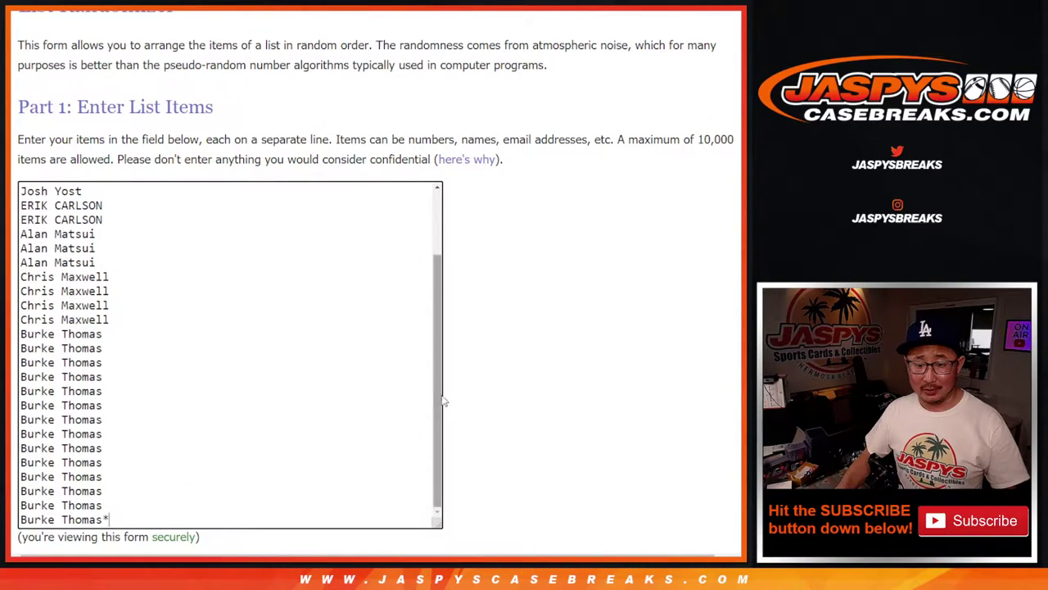
{"action": "left_click_drag", "start_coordinate": [439, 412], "coordinate": [440, 350]}
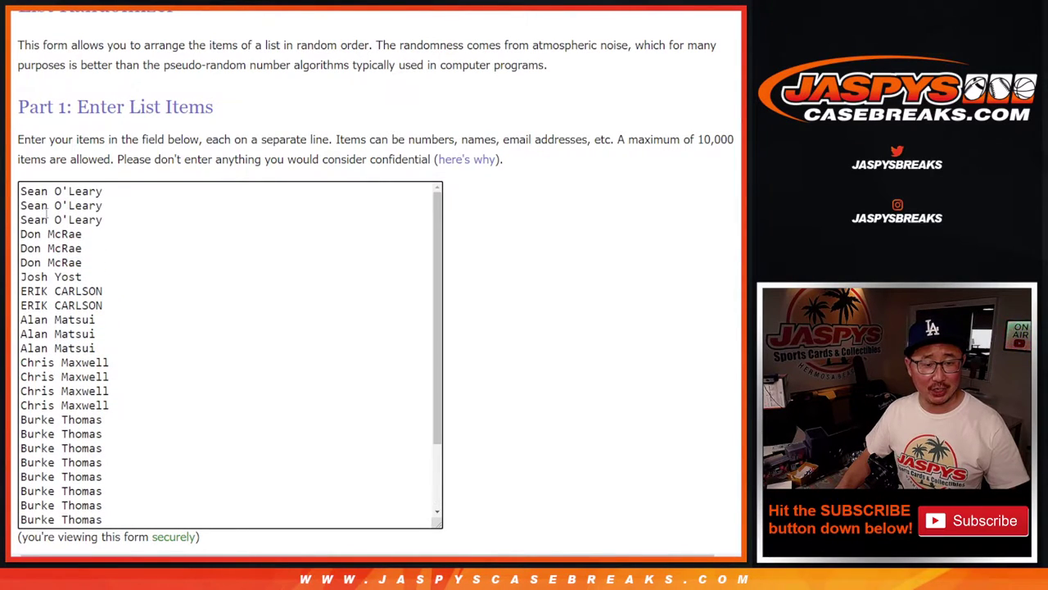
{"action": "scroll", "coordinate": [382, 305], "scroll_direction": "down", "scroll_amount": 1}
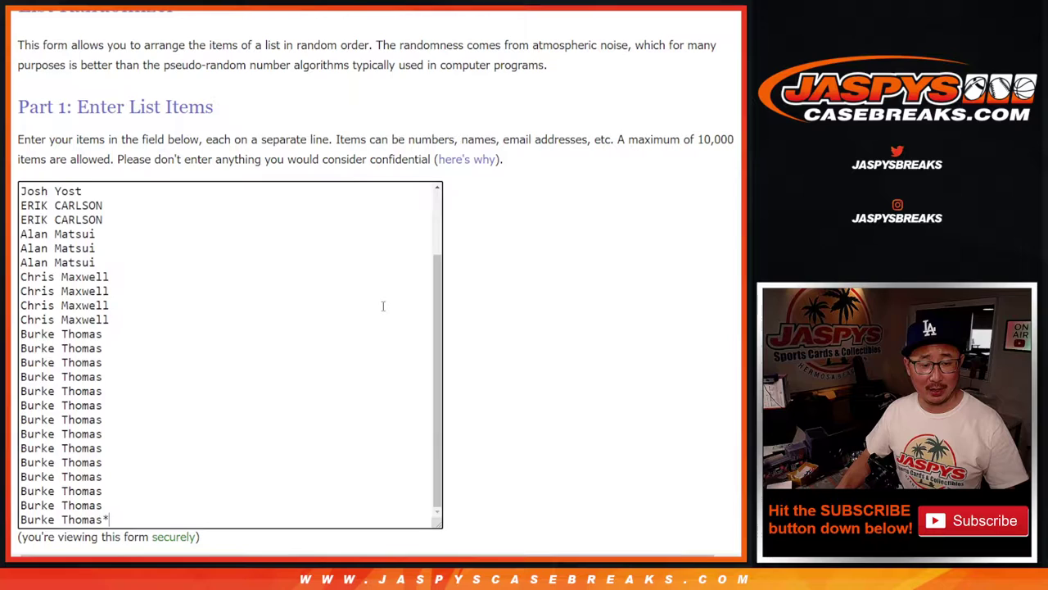
{"action": "scroll", "coordinate": [381, 304], "scroll_direction": "up", "scroll_amount": 1}
{"action": "scroll", "coordinate": [383, 306], "scroll_direction": "down", "scroll_amount": 1}
{"action": "scroll", "coordinate": [382, 307], "scroll_direction": "up", "scroll_amount": 1}
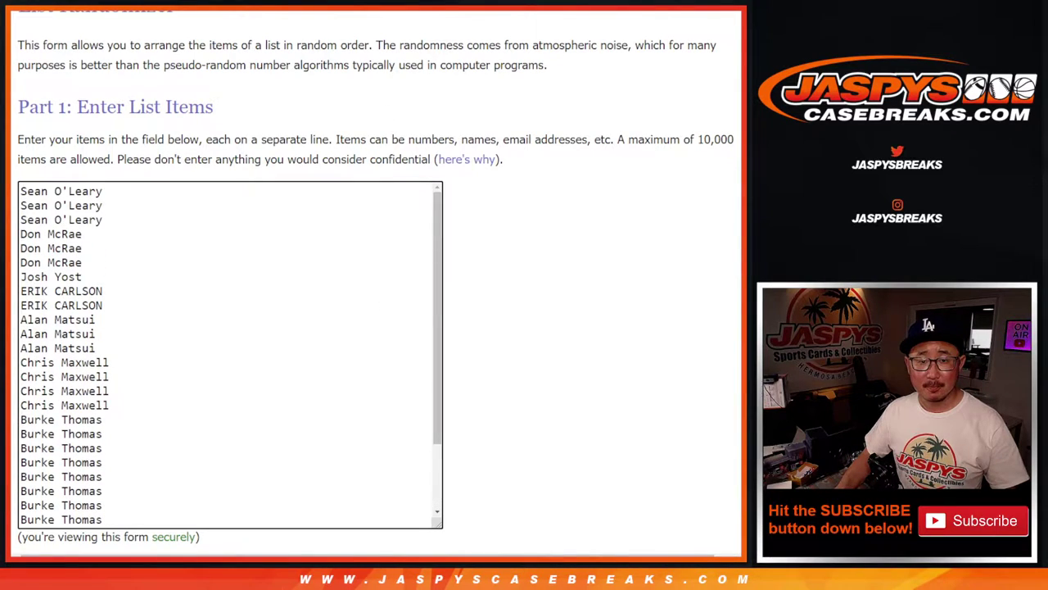
{"action": "scroll", "coordinate": [339, 330], "scroll_direction": "up", "scroll_amount": 6}
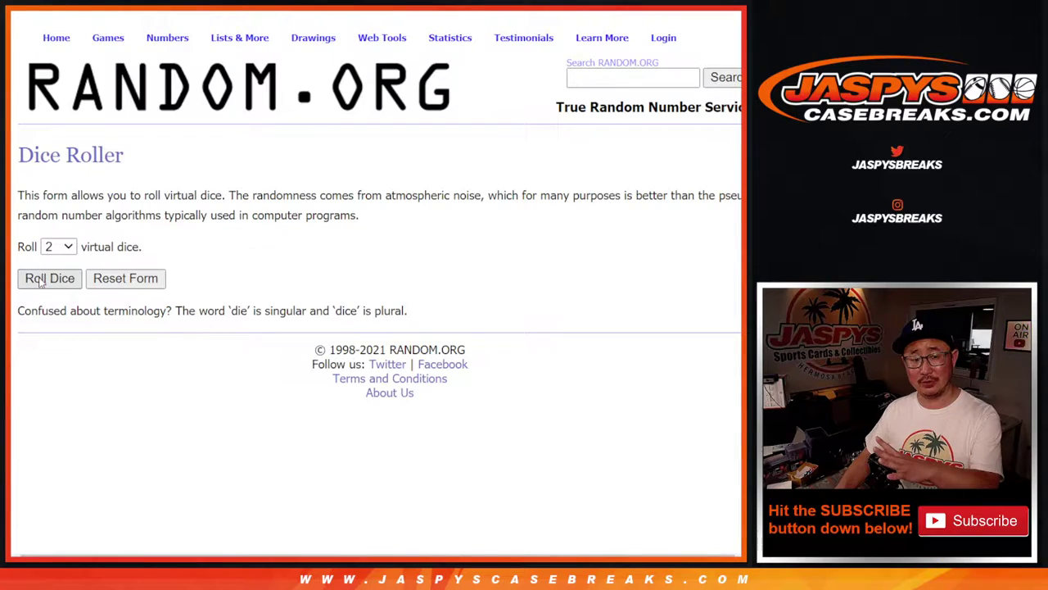
Roll the two dice, then randomize the customer list twice
{"action": "left_click", "coordinate": [41, 279]}
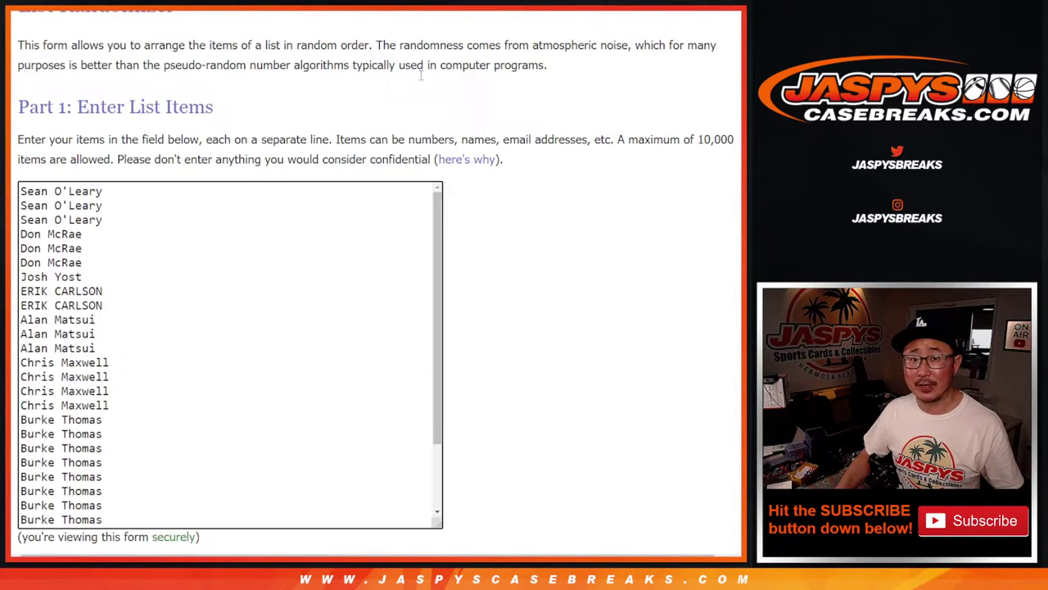
{"action": "scroll", "coordinate": [228, 307], "scroll_direction": "down", "scroll_amount": 2}
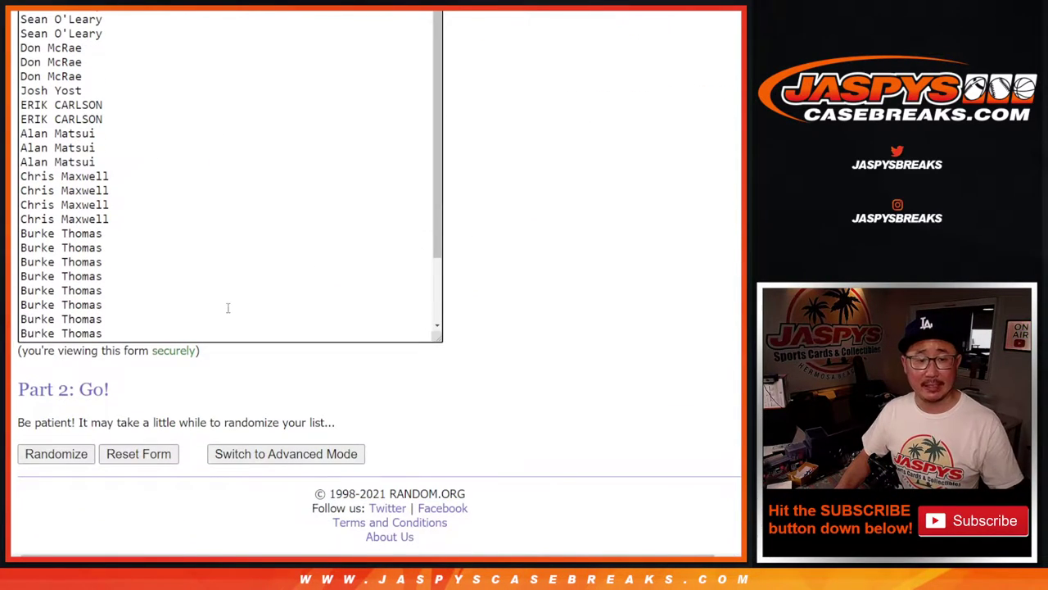
{"action": "left_click", "coordinate": [47, 455]}
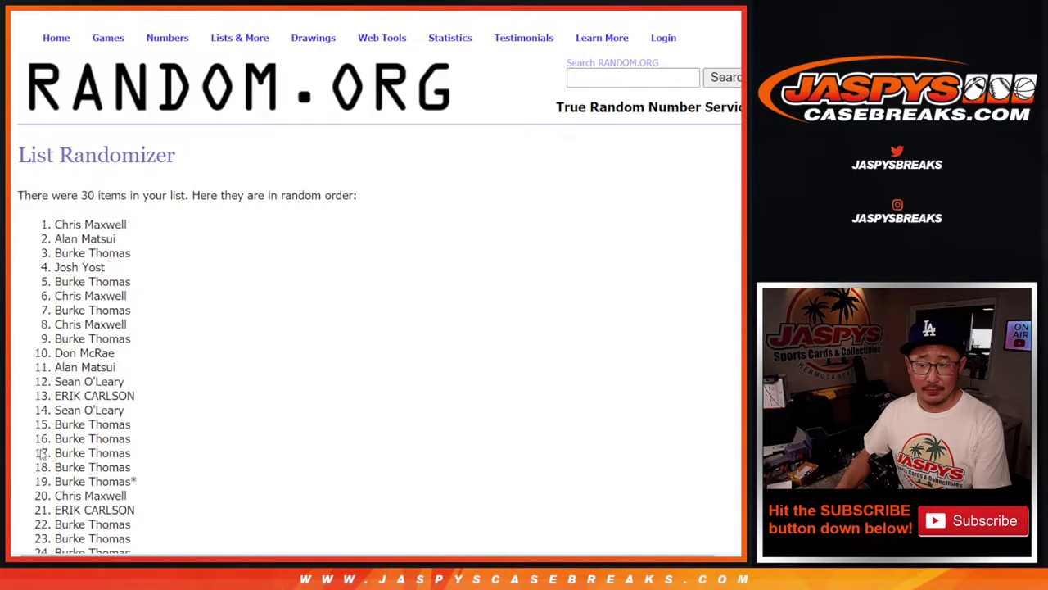
{"action": "scroll", "coordinate": [43, 455], "scroll_direction": "down", "scroll_amount": 4}
{"action": "left_click", "coordinate": [37, 442]}
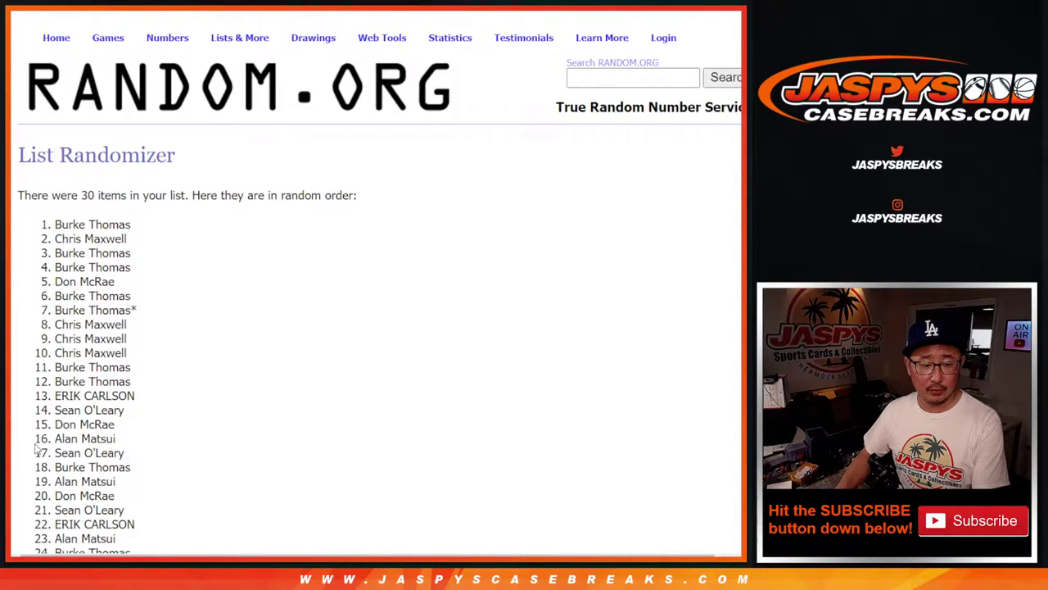
{"action": "scroll", "coordinate": [37, 446], "scroll_direction": "down", "scroll_amount": 5}
Randomize the customer list four more times for seven shuffles in total
{"action": "left_click", "coordinate": [36, 446]}
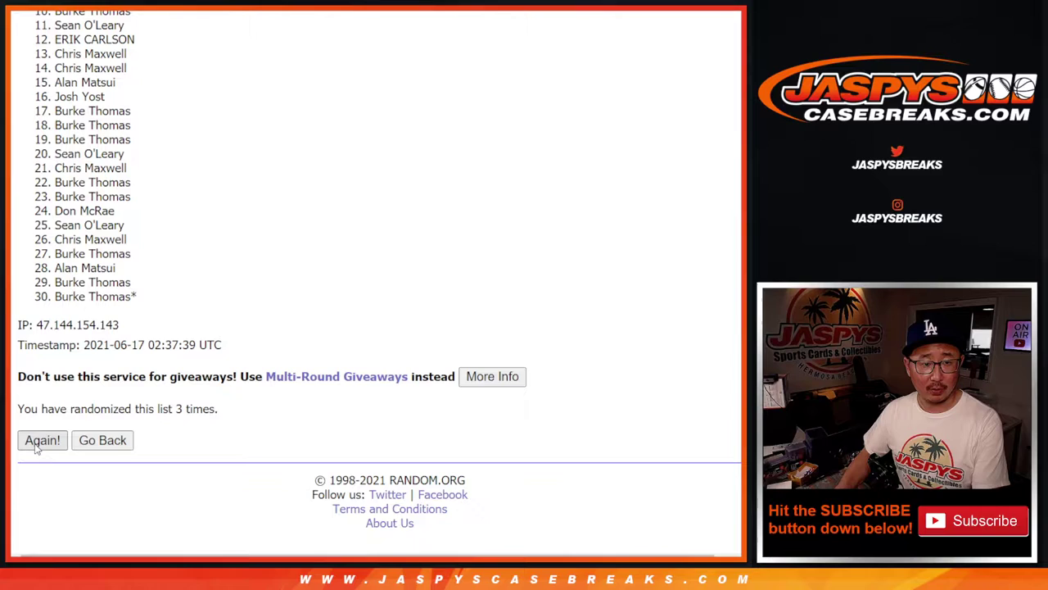
{"action": "left_click", "coordinate": [36, 446]}
{"action": "left_click", "coordinate": [36, 446]}
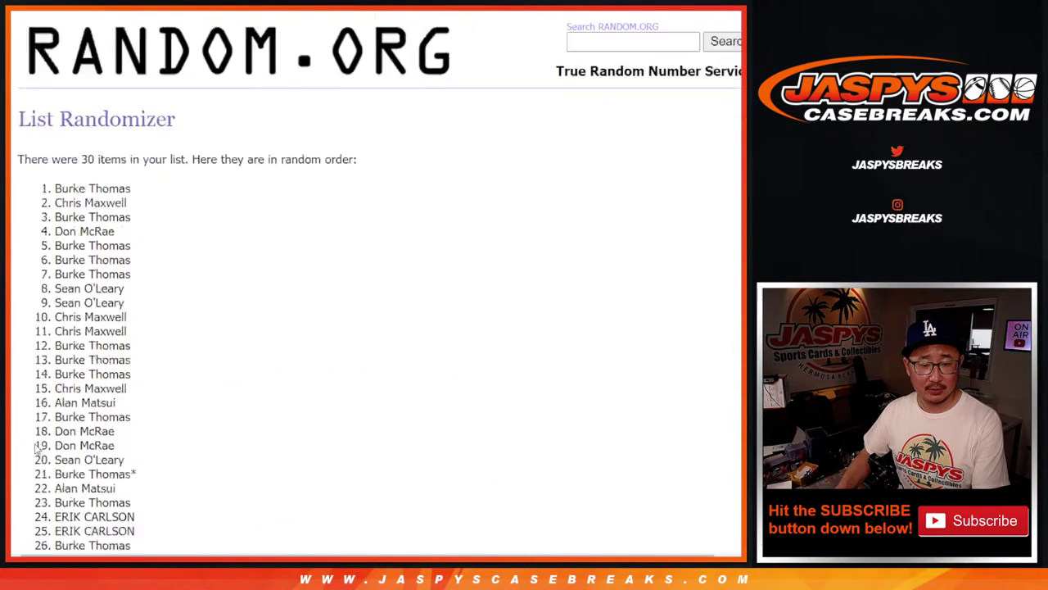
{"action": "left_click", "coordinate": [36, 443]}
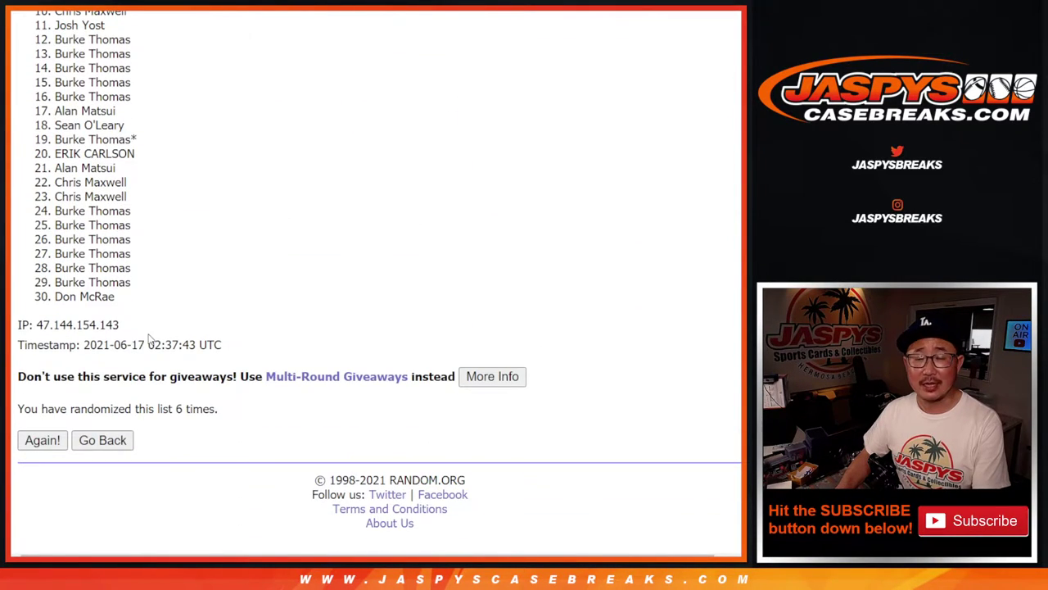
{"action": "key", "text": "F5"}
{"action": "scroll", "coordinate": [79, 179], "scroll_direction": "up", "scroll_amount": 5}
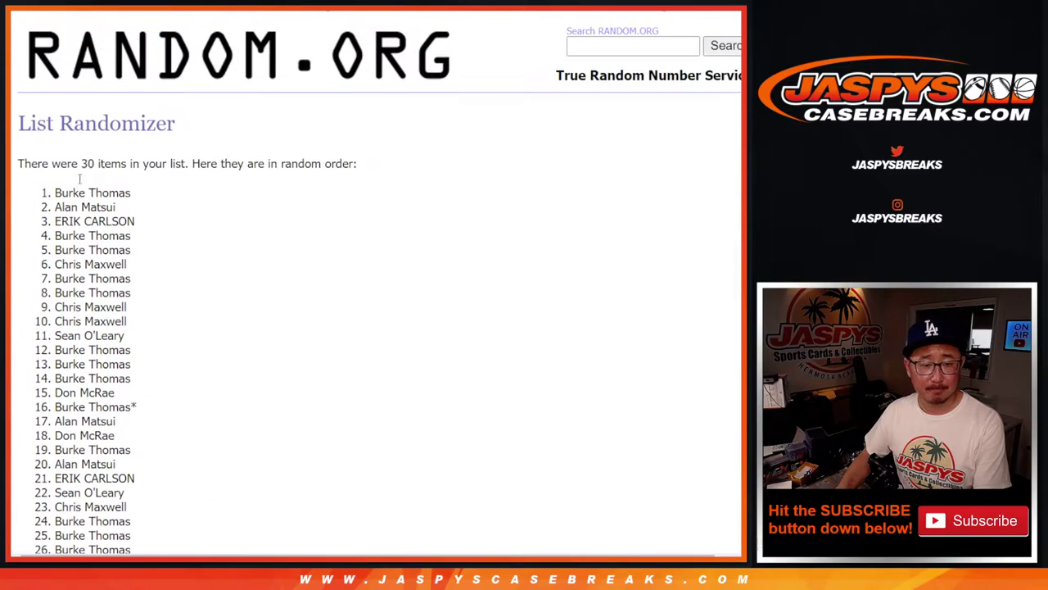
Copy the final name order and paste it into the Google Sheet at cell A1
{"action": "mouse_move", "coordinate": [52, 191]}
{"action": "left_mouse_down"}
{"action": "mouse_move", "coordinate": [222, 451]}
{"action": "mouse_move", "coordinate": [152, 302]}
{"action": "left_mouse_up"}
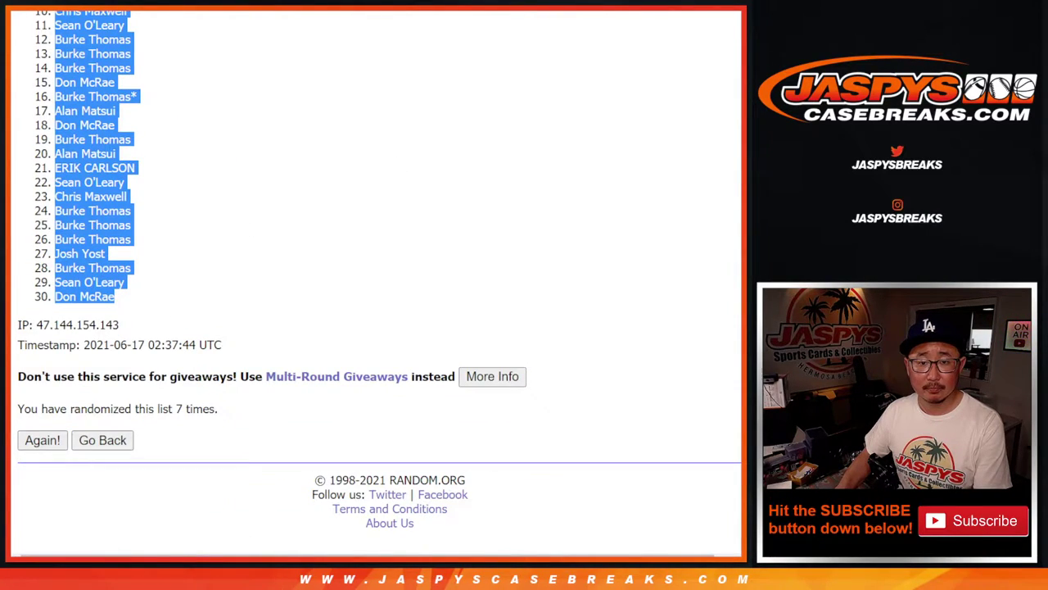
{"action": "key", "text": "alt+Tab"}
{"action": "right_click", "coordinate": [85, 104]}
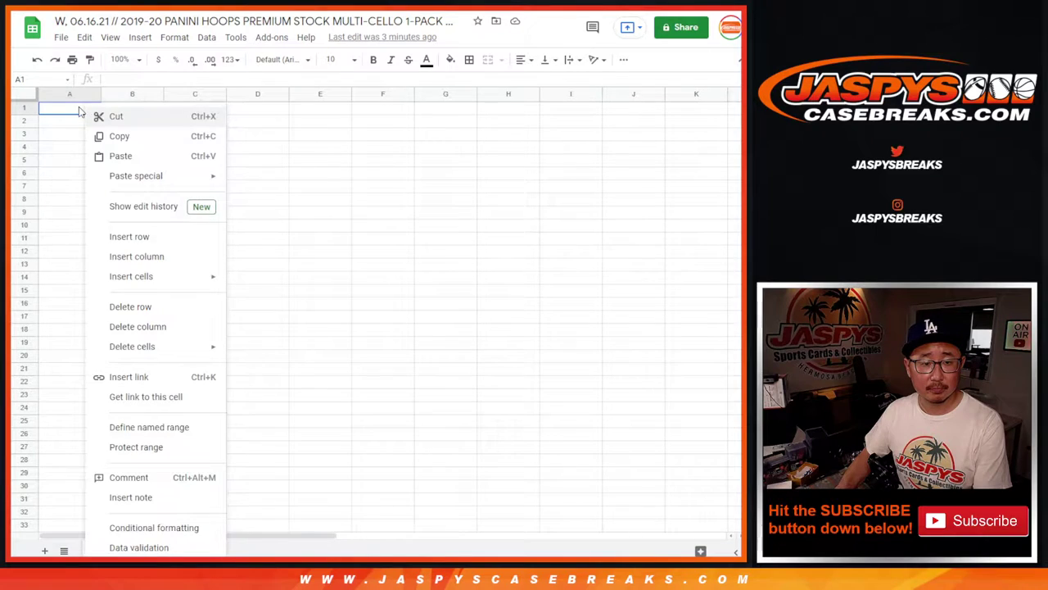
{"action": "left_click", "coordinate": [131, 158]}
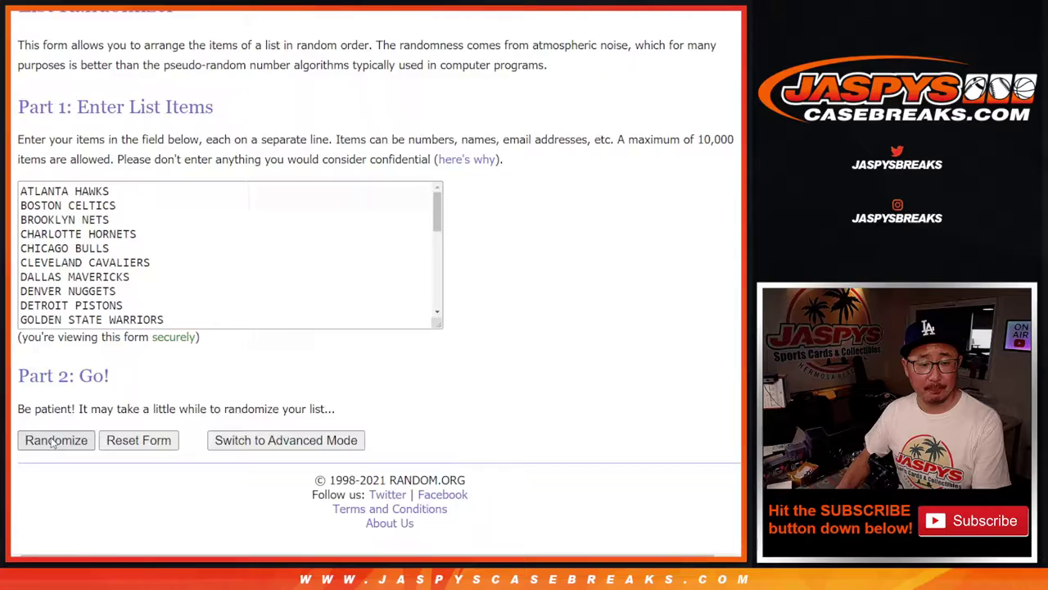
Shuffle the 30 NBA teams seven times, ending Minnesota Timberwolves to San Antonio Spurs, and select the list
{"action": "left_click", "coordinate": [53, 443]}
{"action": "left_click", "coordinate": [43, 440]}
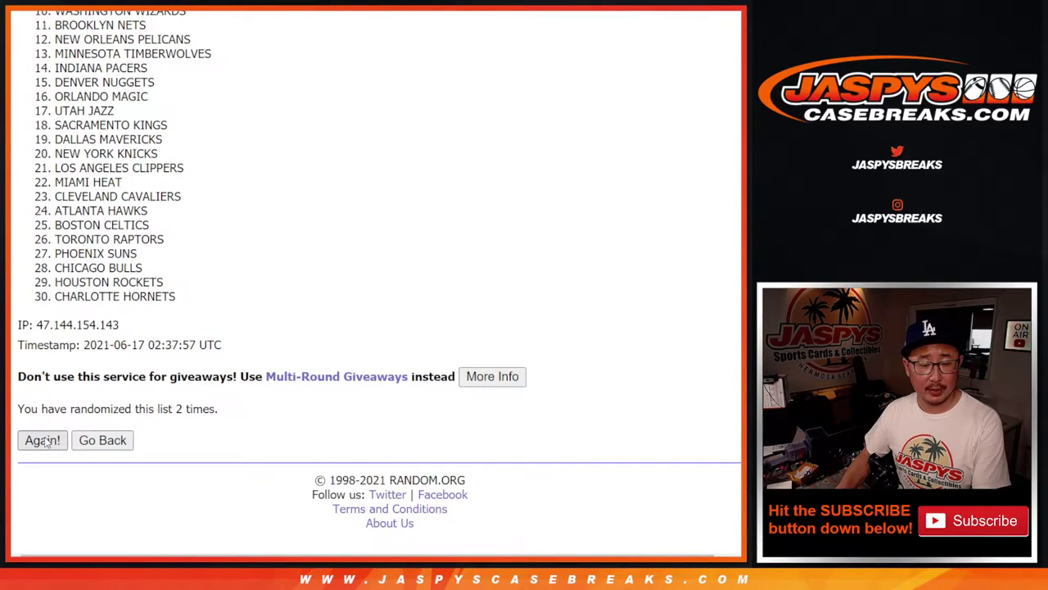
{"action": "left_click", "coordinate": [42, 439]}
{"action": "left_click", "coordinate": [42, 440]}
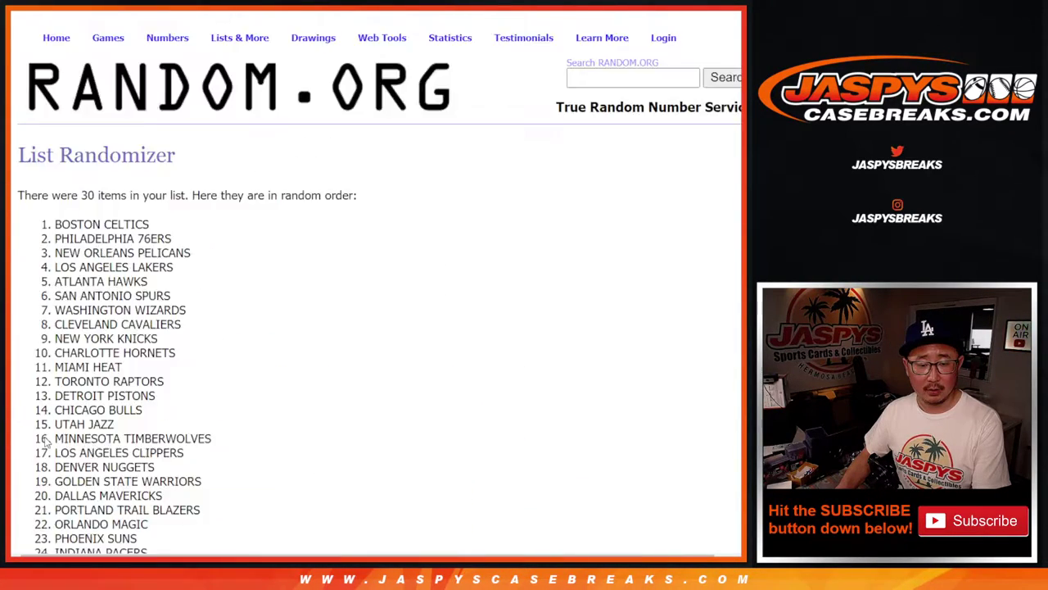
{"action": "left_click", "coordinate": [43, 440]}
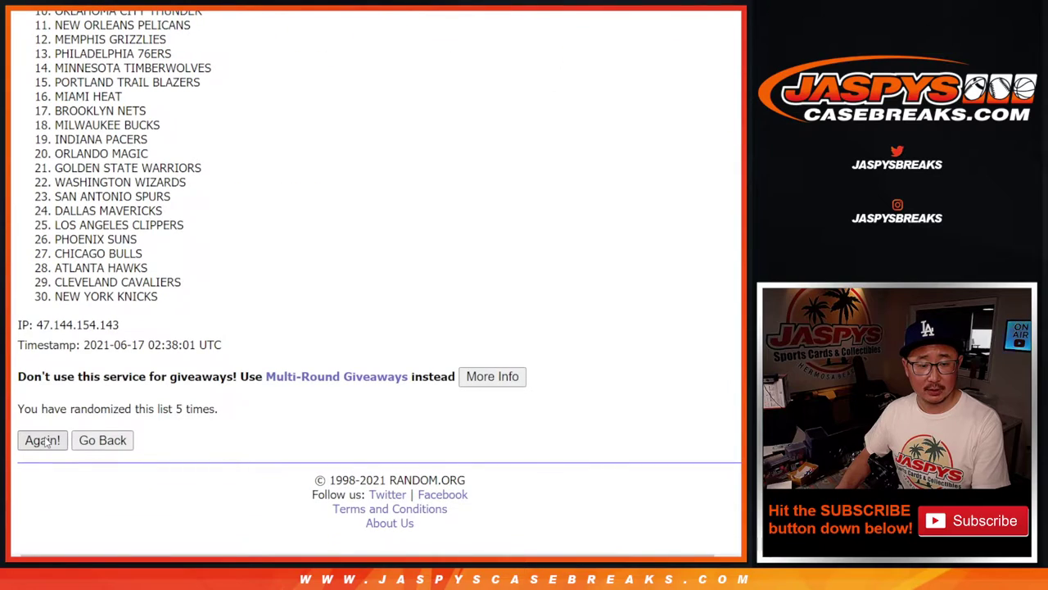
{"action": "left_click", "coordinate": [43, 440]}
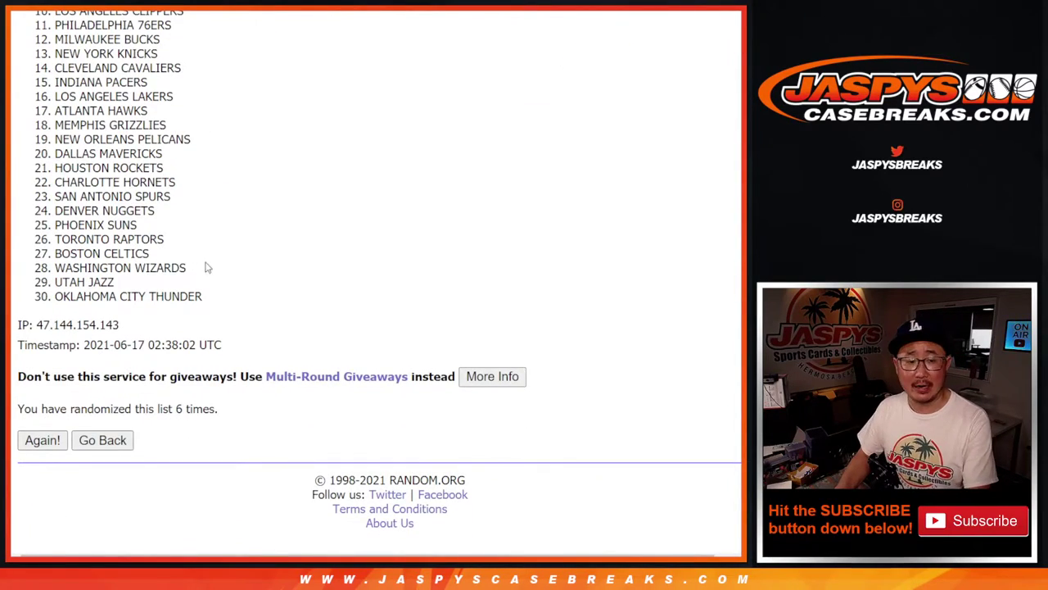
{"action": "key", "text": "Return"}
{"action": "scroll", "coordinate": [251, 274], "scroll_direction": "down", "scroll_amount": 3}
{"action": "scroll", "coordinate": [175, 276], "scroll_direction": "up", "scroll_amount": 3}
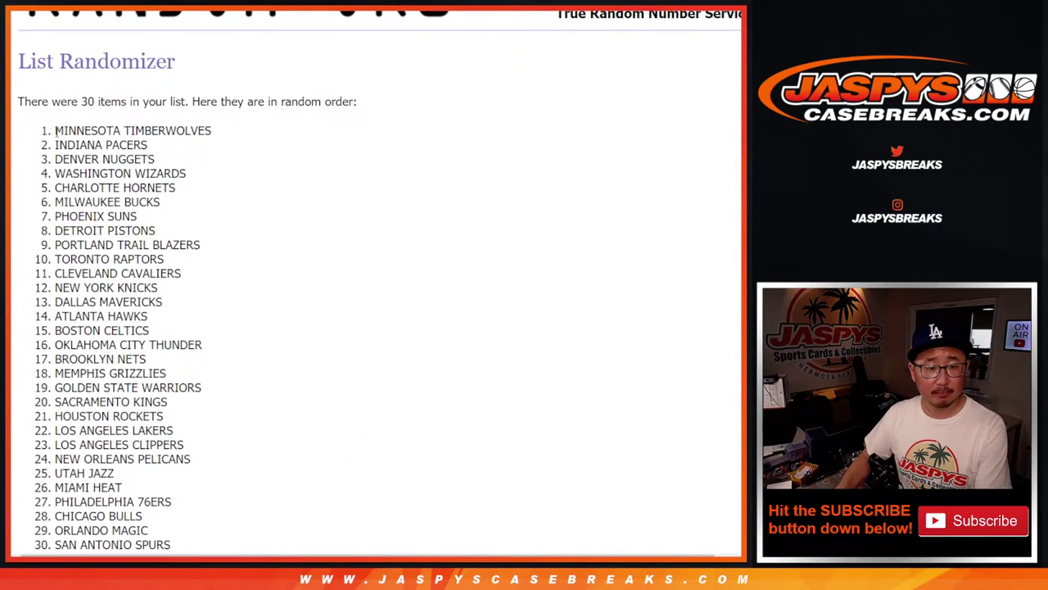
{"action": "mouse_move", "coordinate": [55, 130]}
{"action": "left_mouse_down"}
{"action": "mouse_move", "coordinate": [258, 378]}
{"action": "mouse_move", "coordinate": [244, 320]}
{"action": "mouse_move", "coordinate": [221, 301]}
{"action": "left_mouse_up"}
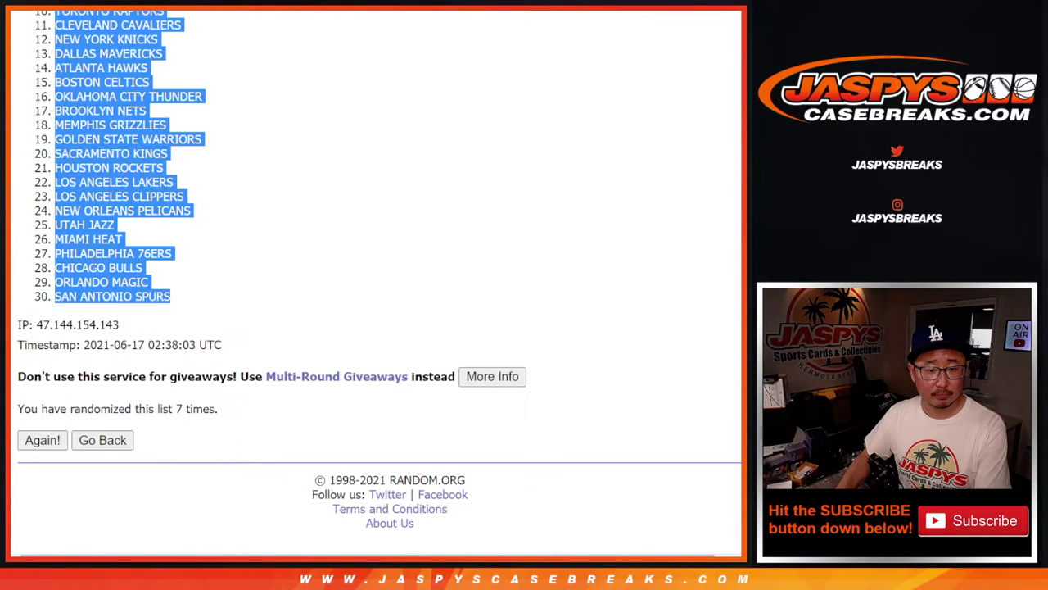
Paste the shuffled NBA teams into column B starting at B1
{"action": "key", "text": "ctrl+Tab"}
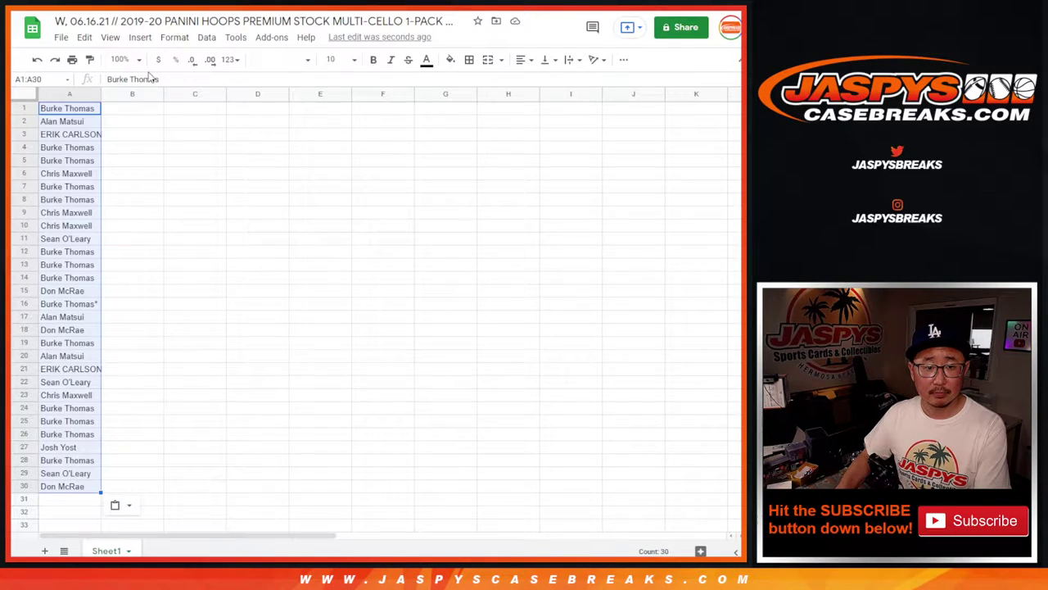
{"action": "right_click", "coordinate": [134, 109]}
{"action": "left_click", "coordinate": [169, 157]}
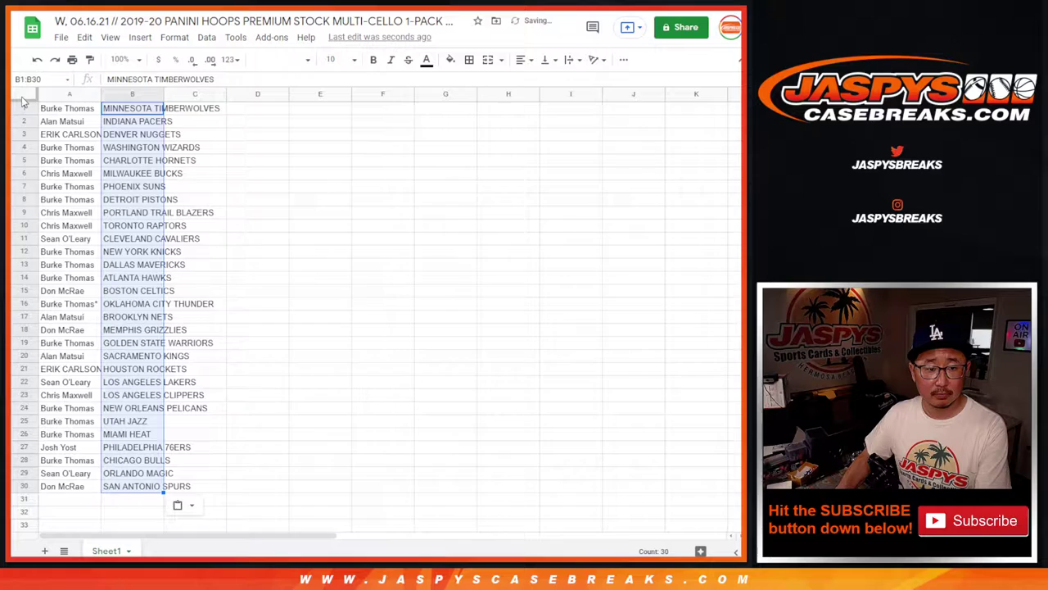
Set the whole sheet to Libre Franklin font at size 12
{"action": "left_click", "coordinate": [25, 94]}
{"action": "left_click", "coordinate": [278, 59]}
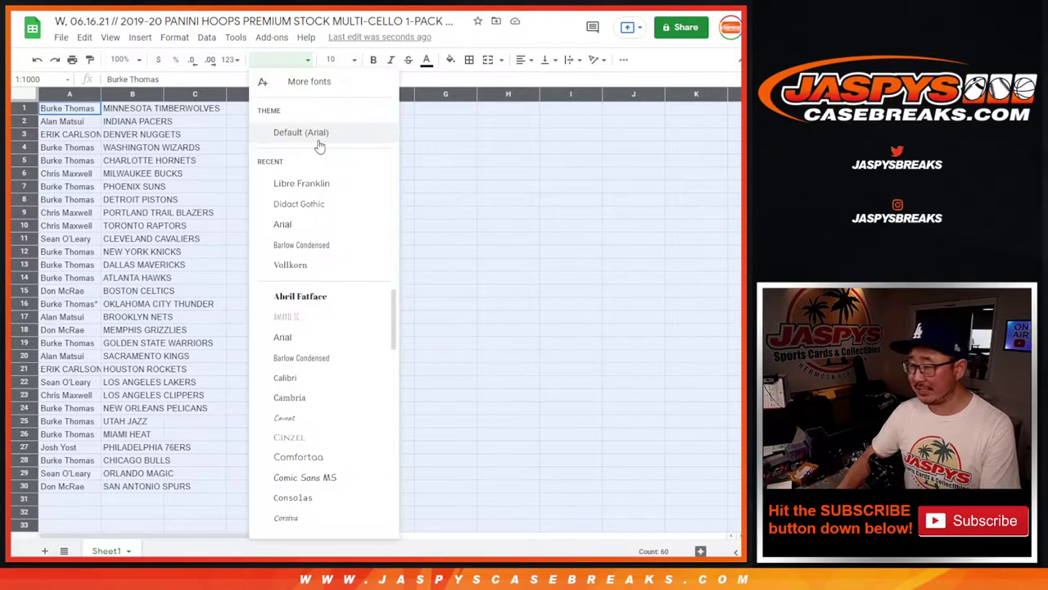
{"action": "left_click", "coordinate": [311, 182]}
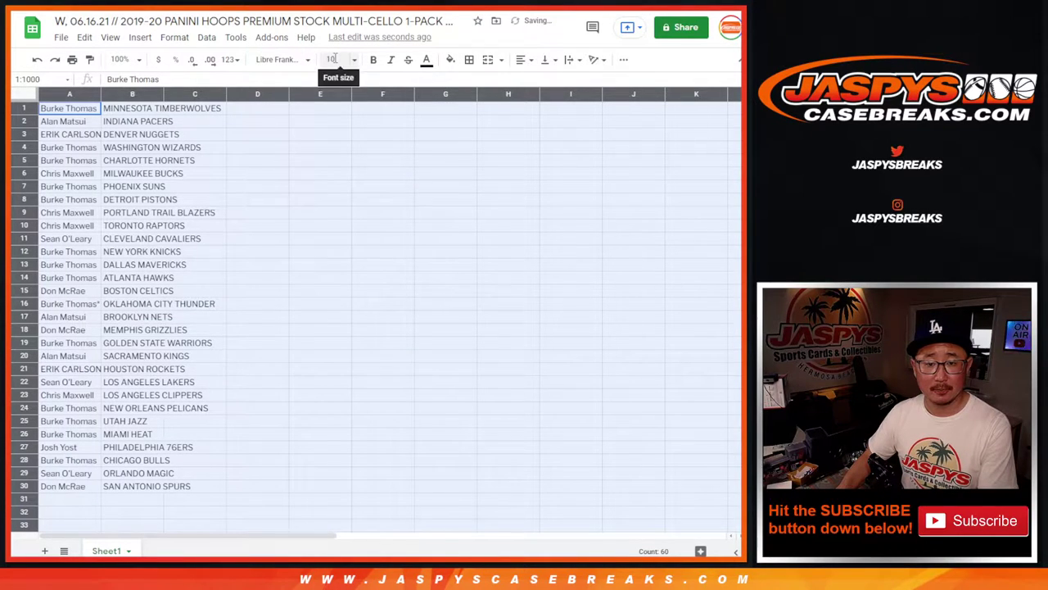
{"action": "left_click", "coordinate": [334, 59]}
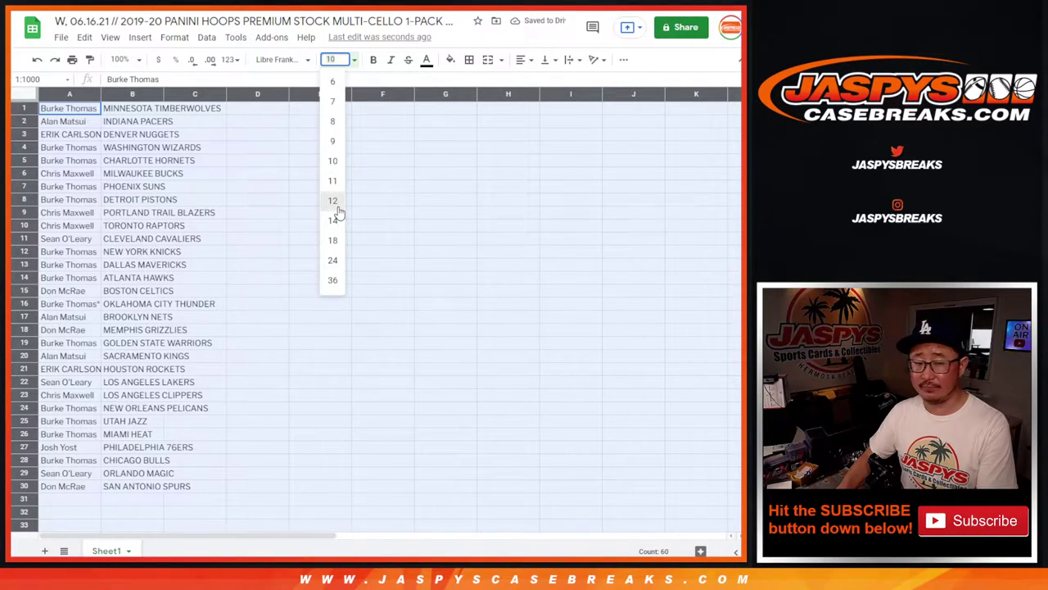
{"action": "left_click", "coordinate": [333, 201]}
Autofit columns A and B to their text and zoom the sheet to 125%
{"action": "scroll", "coordinate": [175, 197], "scroll_direction": "down", "scroll_amount": 3}
{"action": "scroll", "coordinate": [174, 198], "scroll_direction": "up", "scroll_amount": 3}
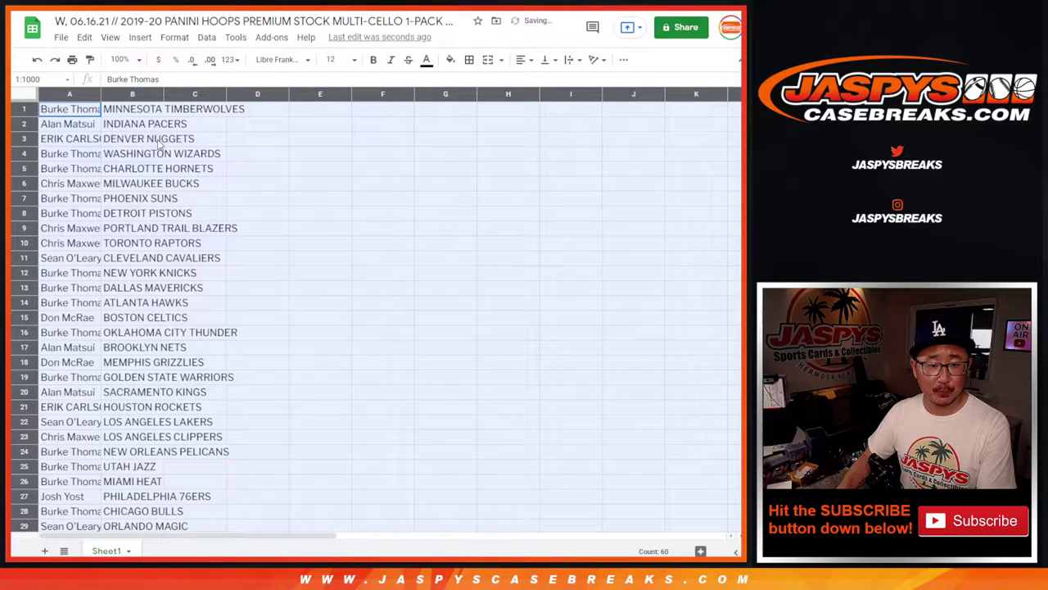
{"action": "double_click", "coordinate": [101, 93]}
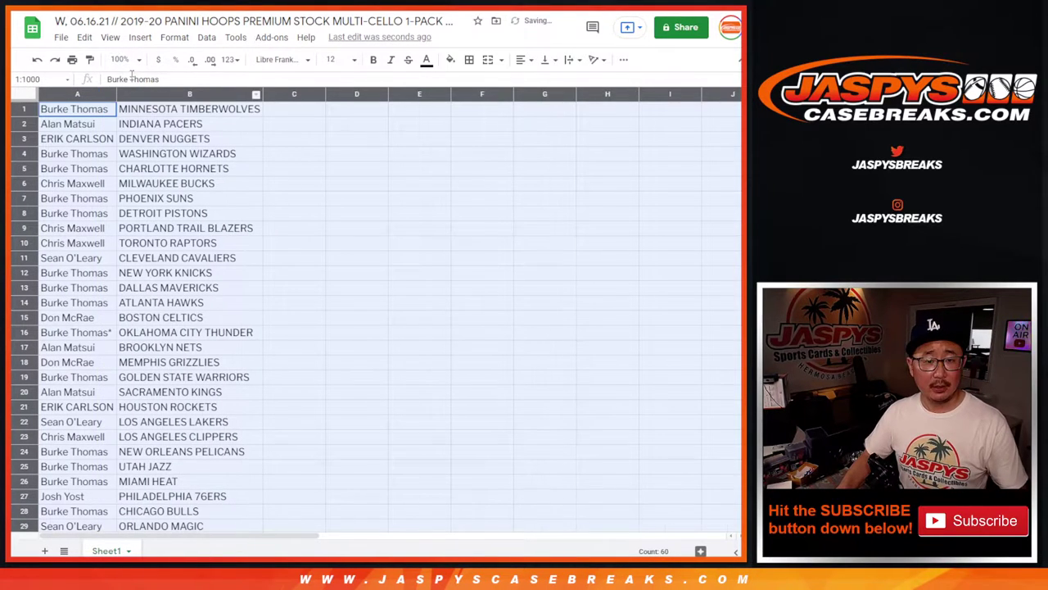
{"action": "left_click", "coordinate": [120, 59]}
{"action": "left_click", "coordinate": [123, 160]}
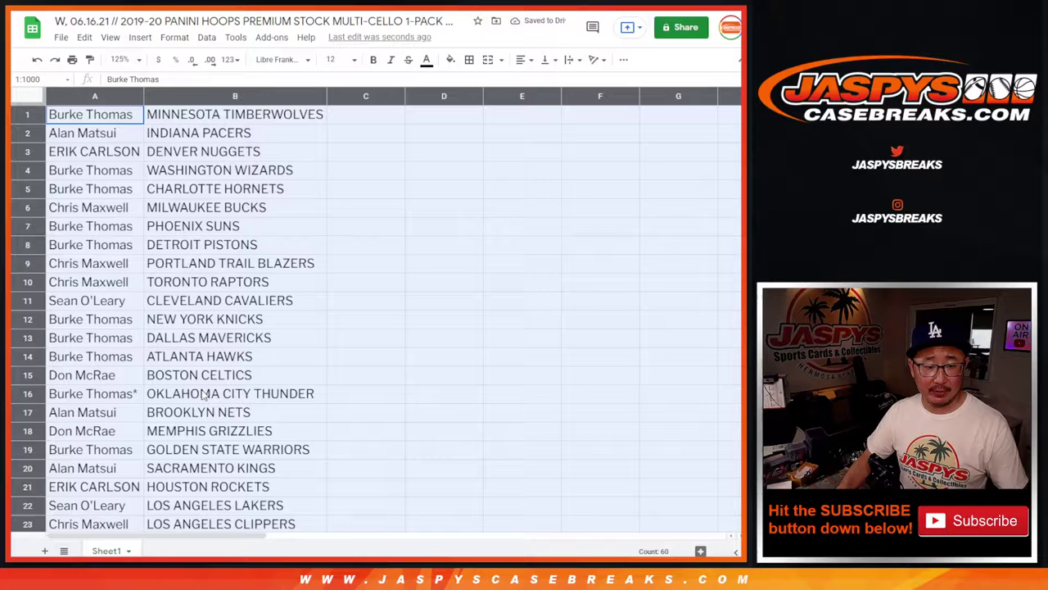
Select name-team rows 1–15 and then 16–30, and zoom back out to 90%
{"action": "left_click", "coordinate": [209, 381], "text": "shift"}
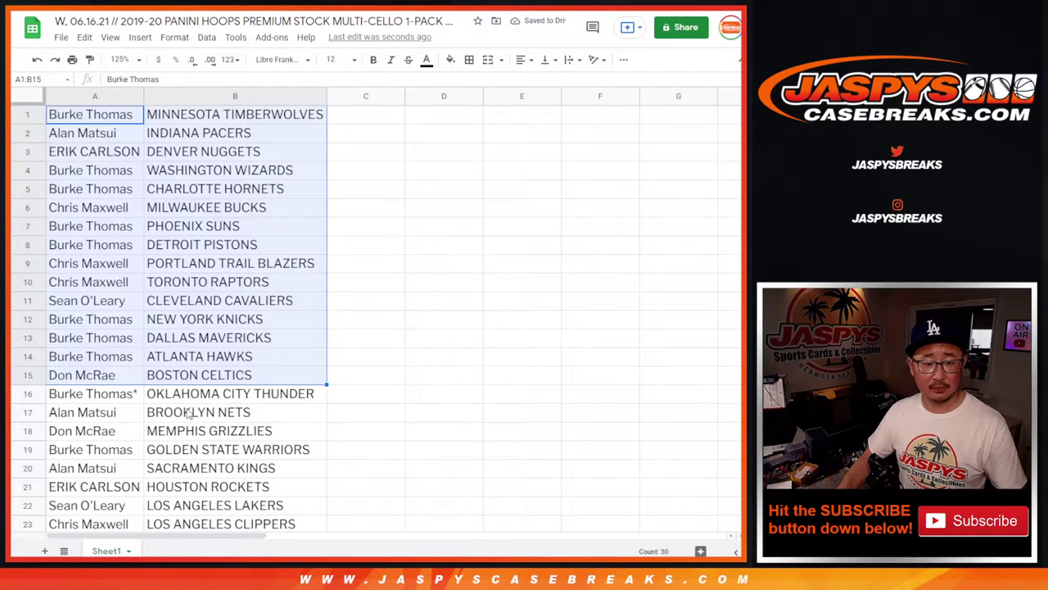
{"action": "left_click", "coordinate": [135, 396]}
{"action": "scroll", "coordinate": [261, 393], "scroll_direction": "down", "scroll_amount": 4}
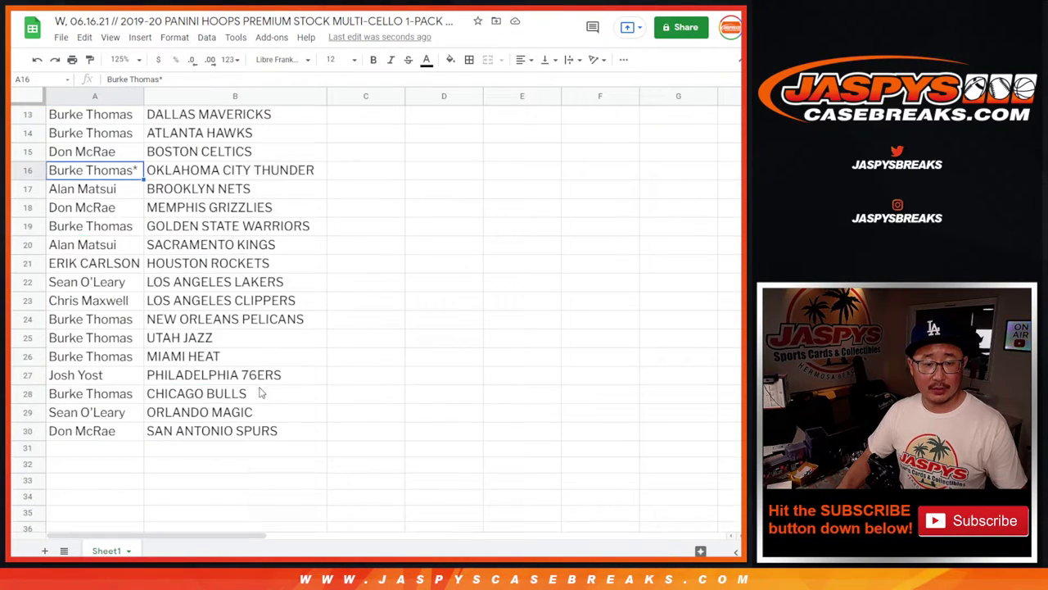
{"action": "left_click", "coordinate": [202, 434], "text": "shift"}
{"action": "scroll", "coordinate": [221, 385], "scroll_direction": "up", "scroll_amount": 4}
{"action": "left_click", "coordinate": [120, 59]}
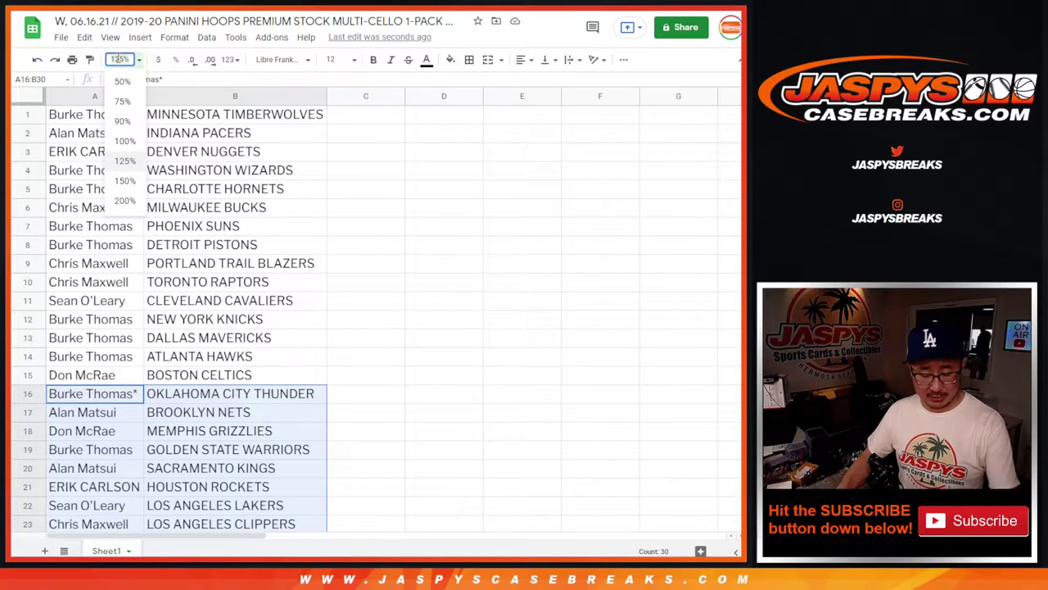
{"action": "left_click", "coordinate": [122, 121]}
Sort the sheet by the team column A to Z
{"action": "left_click", "coordinate": [183, 94]}
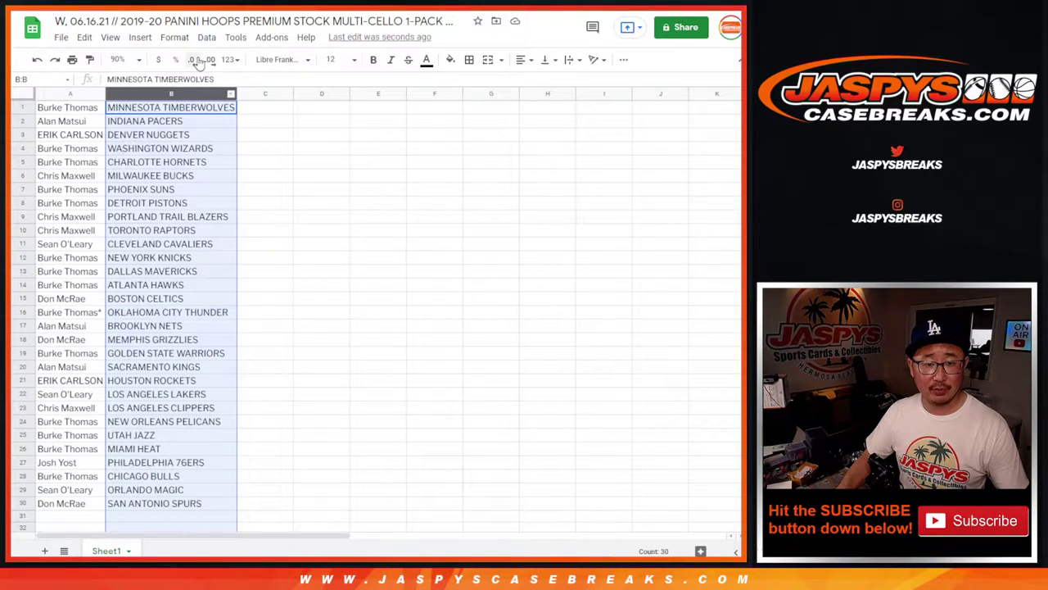
{"action": "left_click", "coordinate": [207, 37]}
{"action": "left_click", "coordinate": [208, 59]}
Centre-align all the names and teams in their cells
{"action": "left_click", "coordinate": [82, 135]}
{"action": "key", "text": "ctrl+a"}
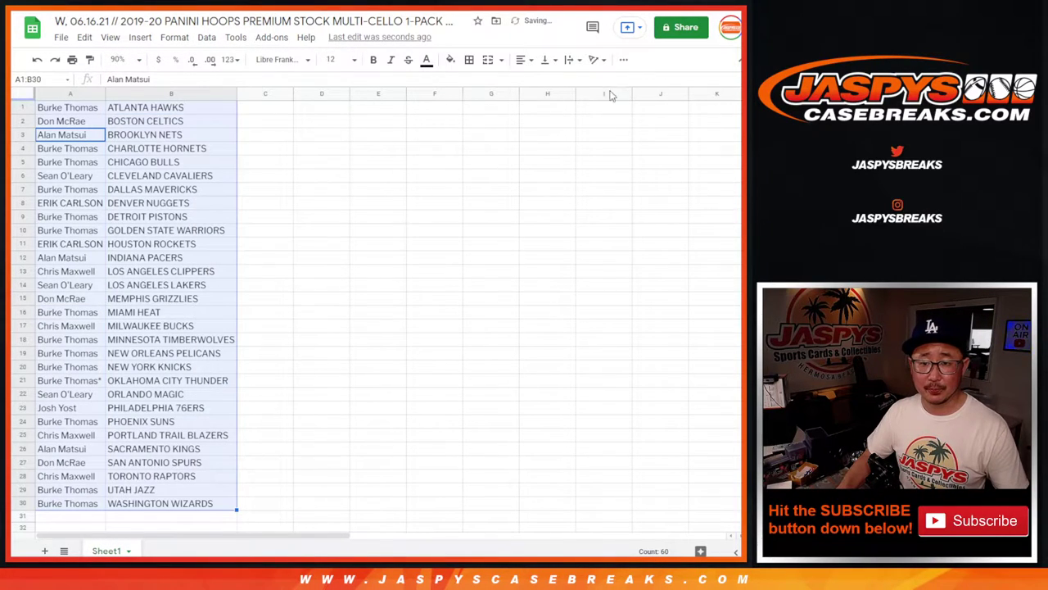
{"action": "left_click", "coordinate": [521, 59]}
{"action": "left_click", "coordinate": [520, 82]}
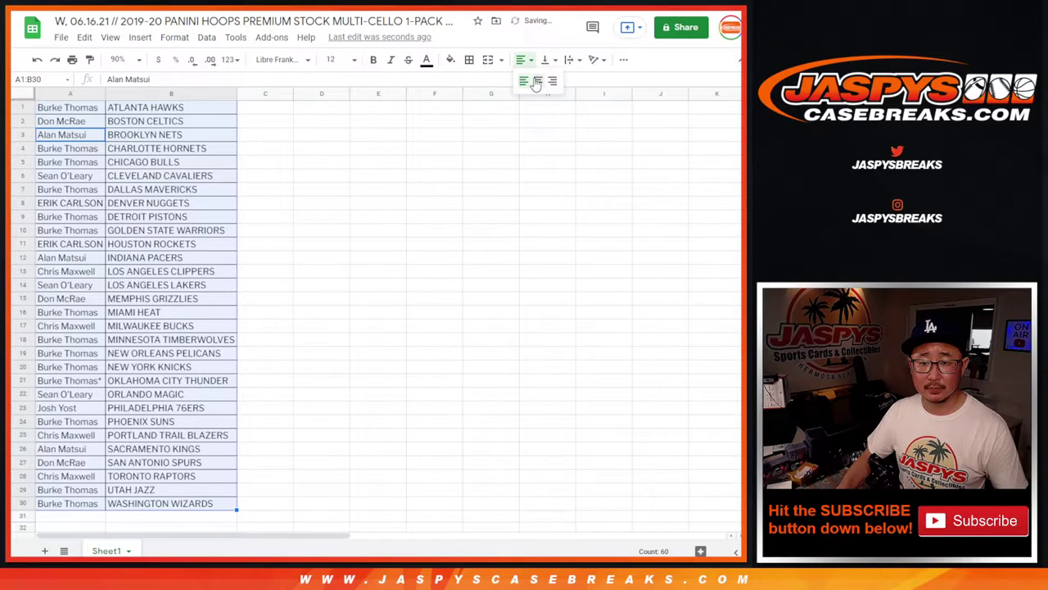
Add the workbook title as a header in the print settings and send the sheet to print
{"action": "left_click", "coordinate": [72, 59]}
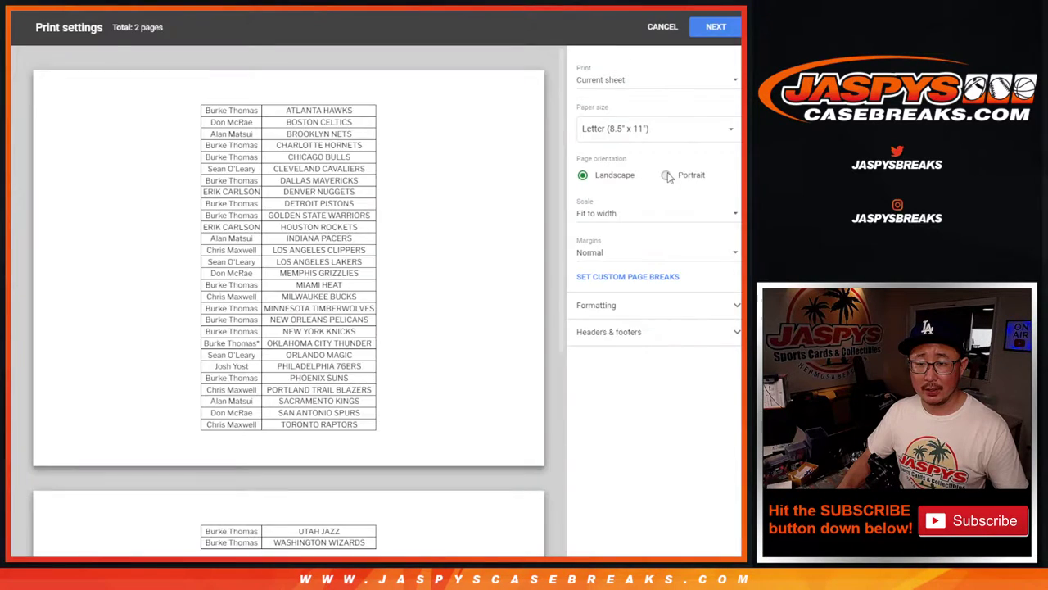
{"action": "left_click", "coordinate": [623, 332]}
{"action": "left_click", "coordinate": [582, 380]}
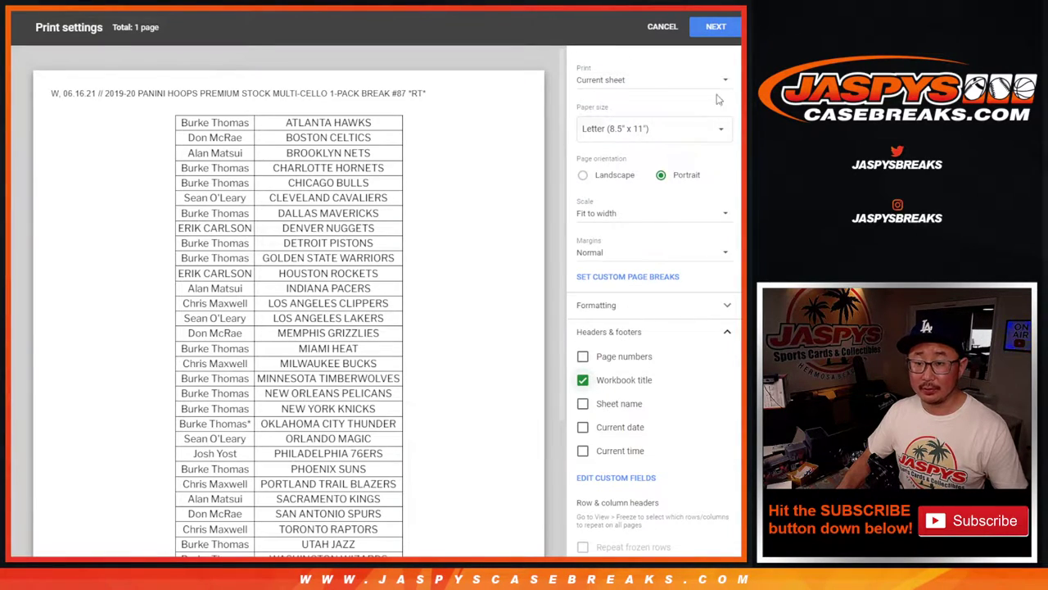
{"action": "left_click", "coordinate": [712, 28]}
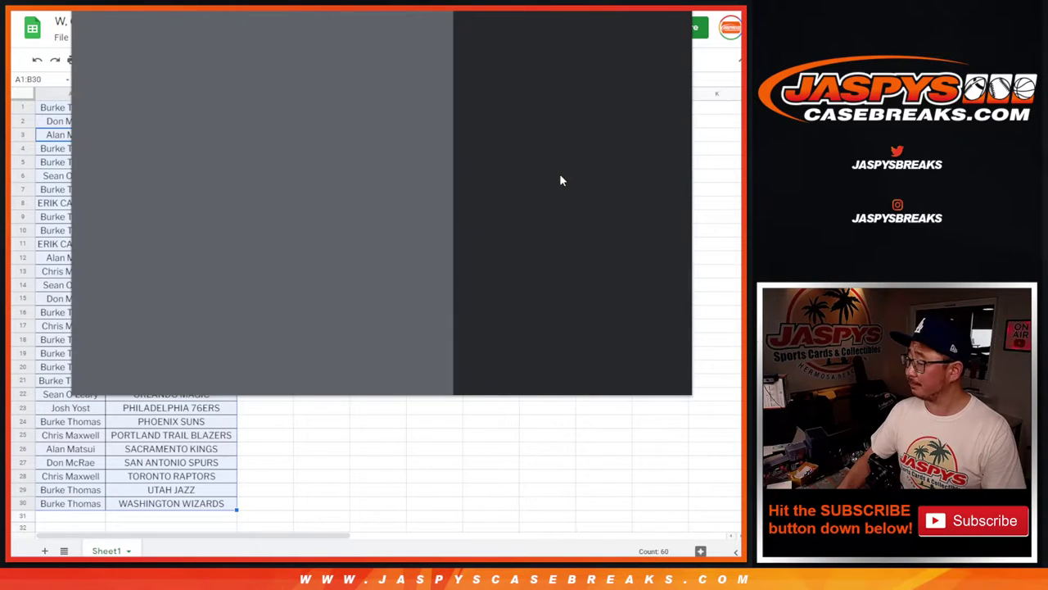
Print the sheet, select the 30 customer names in column A, and move to the RANDOM.ORG tab
{"action": "key", "text": "Return"}
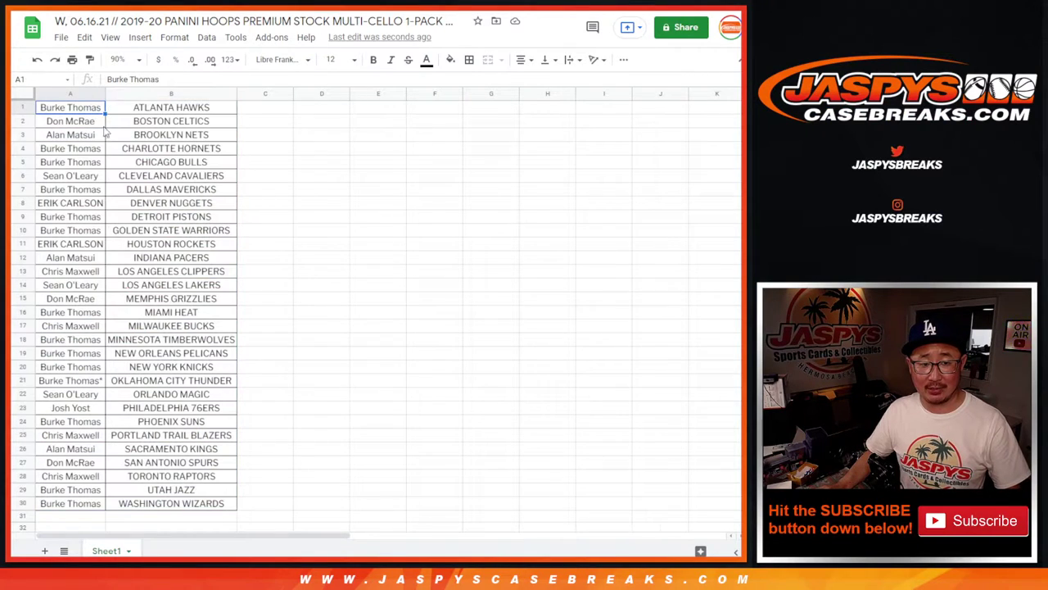
{"action": "left_click", "coordinate": [77, 508], "text": "shift"}
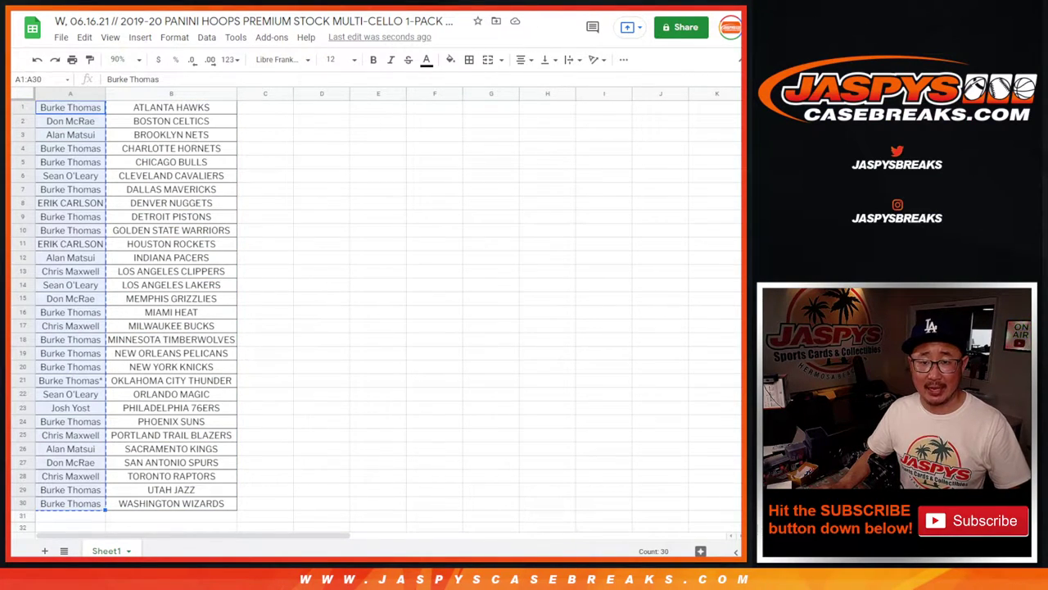
{"action": "key", "text": "ctrl+Tab"}
{"action": "key", "text": "ctrl+Tab"}
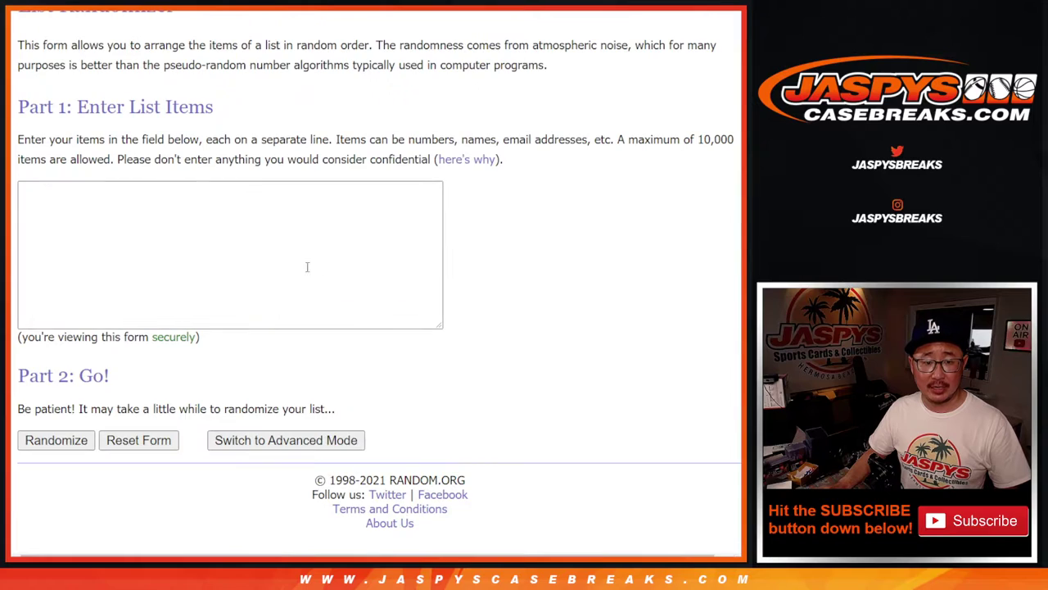
Paste the customer names into the List Items box and roll two dice on the Dice Roller
{"action": "left_click", "coordinate": [308, 268]}
{"action": "key", "text": "ctrl+v"}
{"action": "scroll", "coordinate": [350, 273], "scroll_direction": "up", "scroll_amount": 5}
{"action": "key", "text": "ctrl+shift+Tab"}
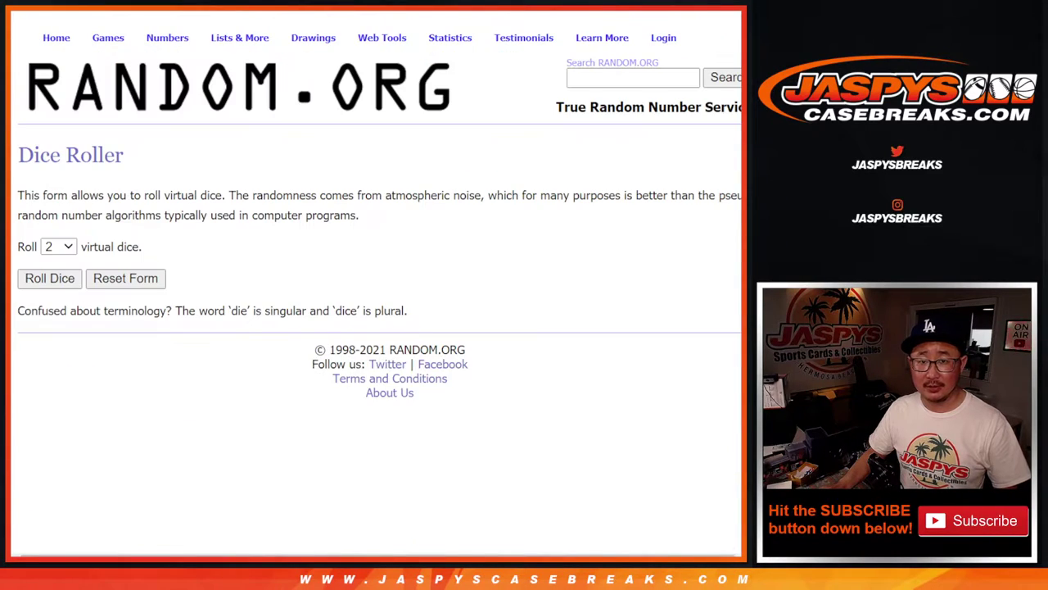
{"action": "left_click", "coordinate": [27, 281]}
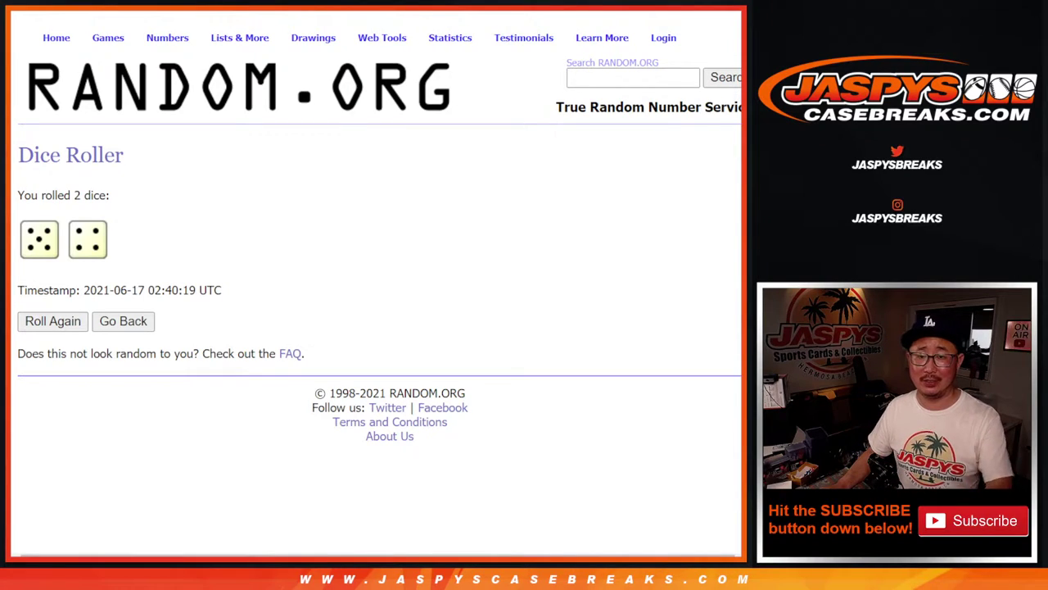
{"action": "key", "text": "ctrl+Tab"}
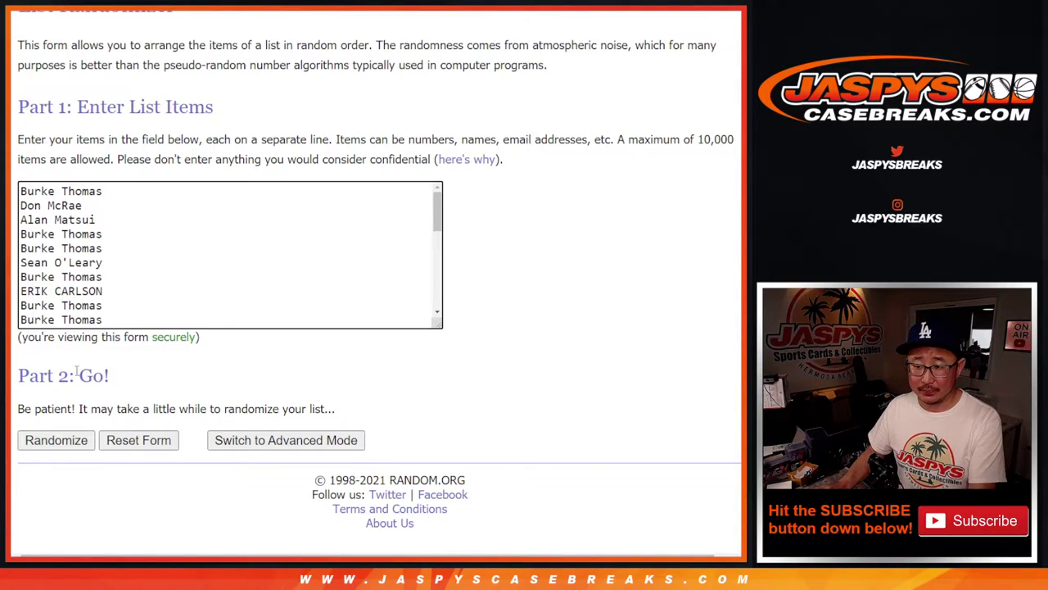
Shuffle the pasted 30 customer names nine consecutive times for a fresh timestamped order
{"action": "left_click", "coordinate": [43, 442]}
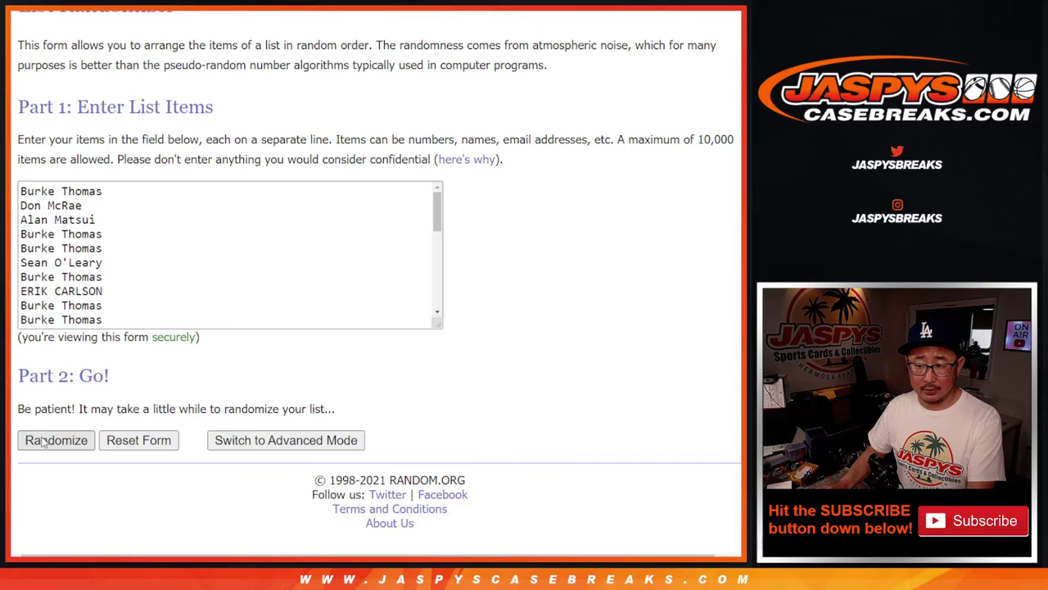
{"action": "left_click", "coordinate": [43, 442]}
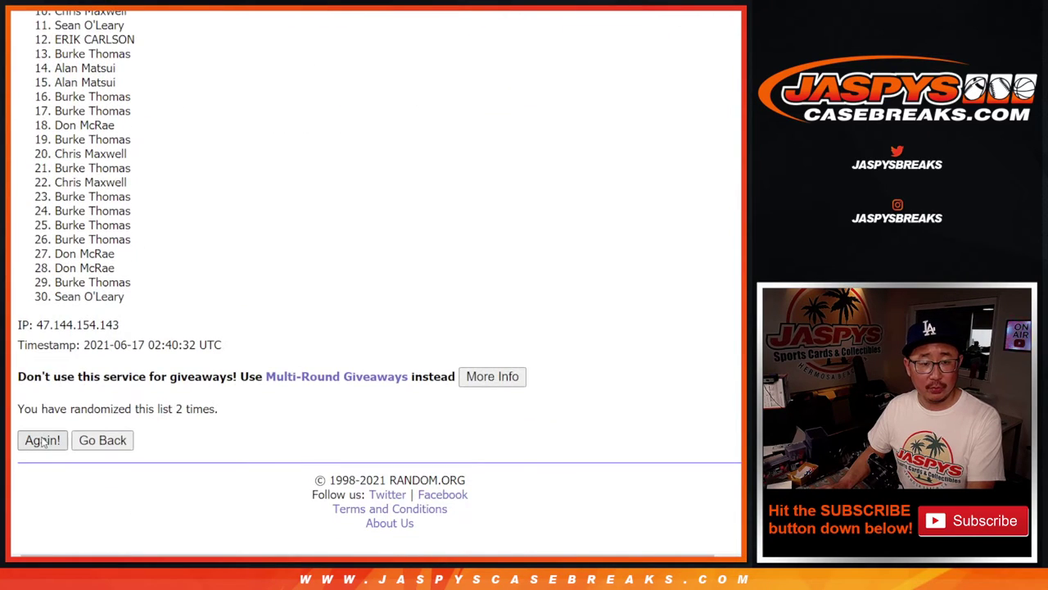
{"action": "left_click", "coordinate": [42, 440]}
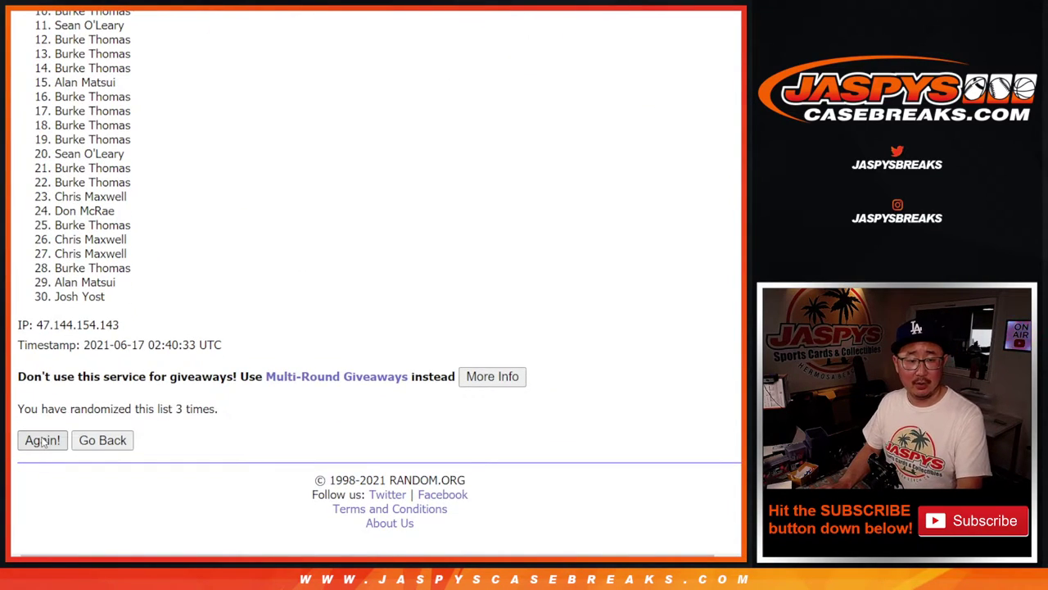
{"action": "left_click", "coordinate": [42, 441]}
{"action": "left_click", "coordinate": [42, 441]}
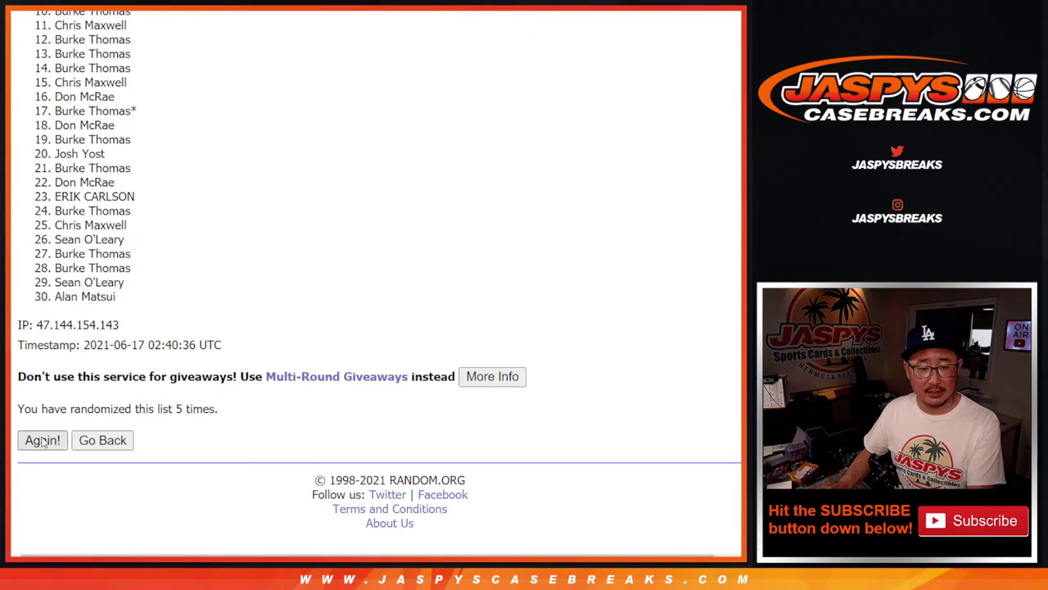
{"action": "left_click", "coordinate": [42, 441]}
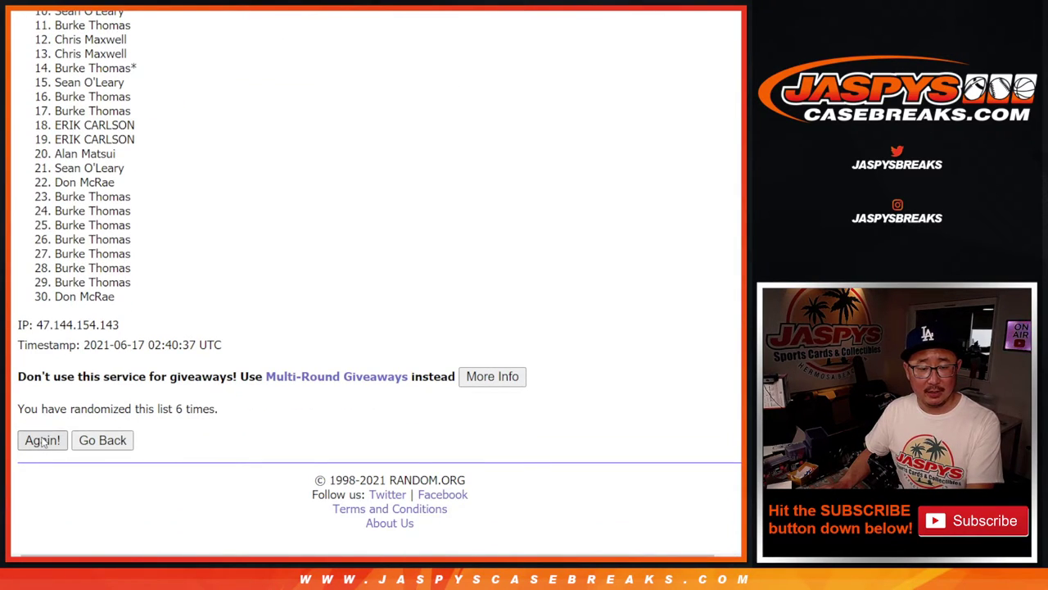
{"action": "left_click", "coordinate": [43, 441]}
{"action": "left_click", "coordinate": [42, 440]}
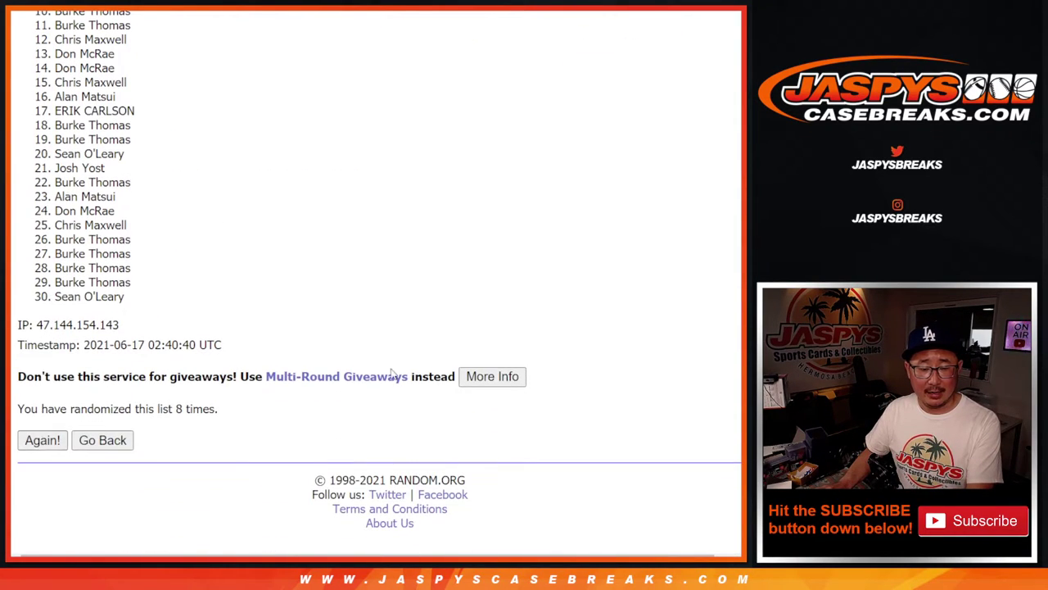
{"action": "left_click", "coordinate": [43, 441]}
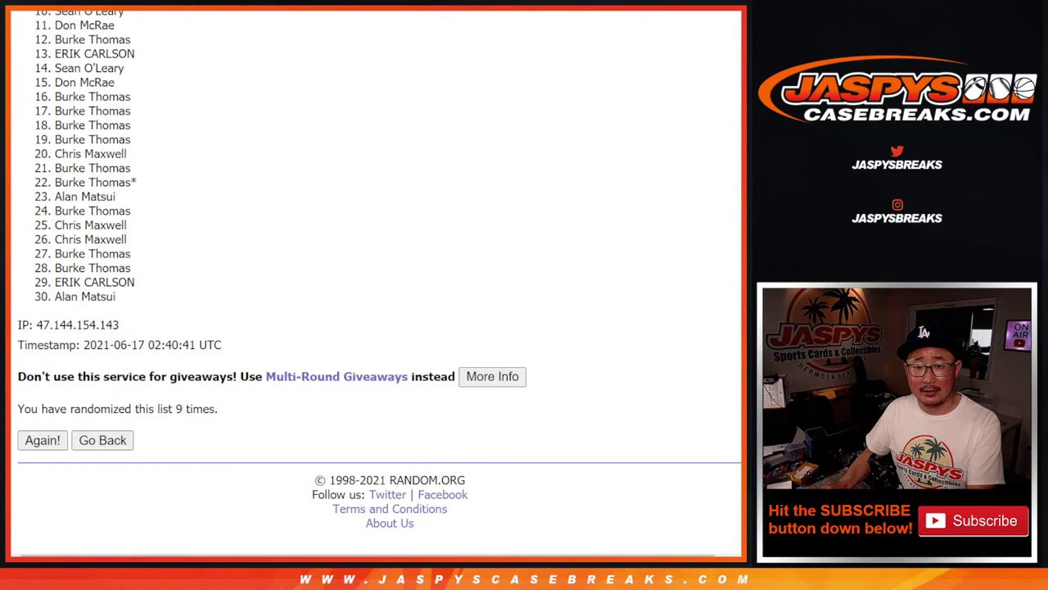
Scroll back to entry 1 of the final list and highlight the first-place winner's name
{"action": "scroll", "coordinate": [739, 262], "scroll_direction": "up", "scroll_amount": 2}
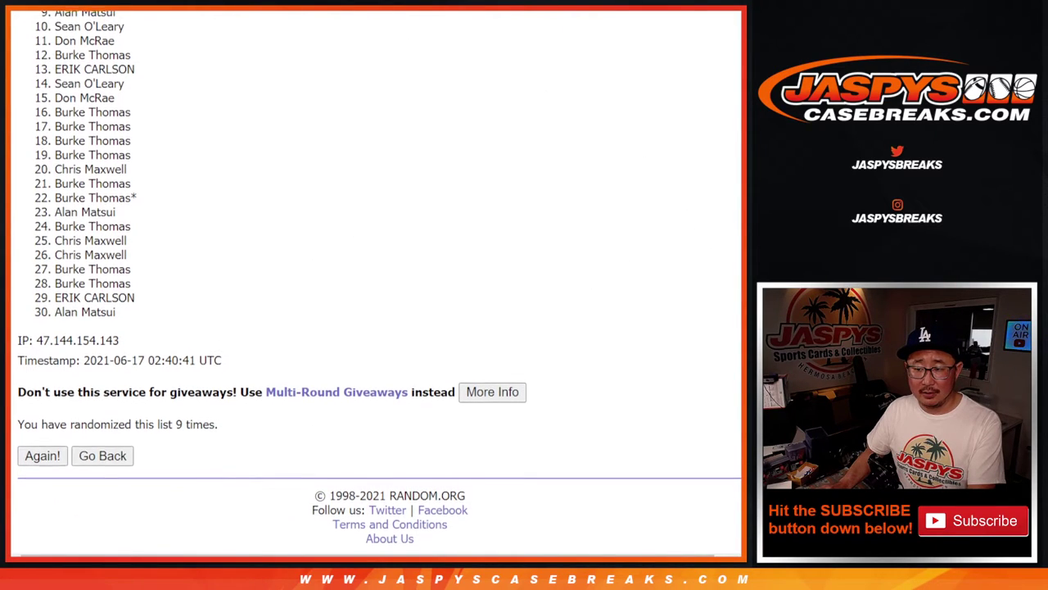
{"action": "scroll", "coordinate": [737, 254], "scroll_direction": "up", "scroll_amount": 2}
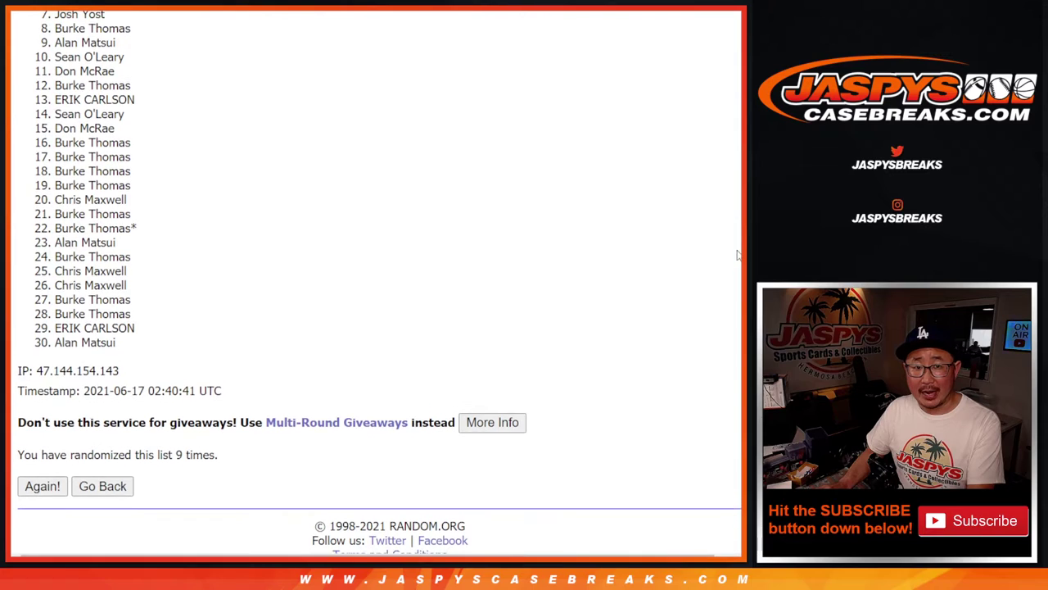
{"action": "scroll", "coordinate": [734, 246], "scroll_direction": "up", "scroll_amount": 2}
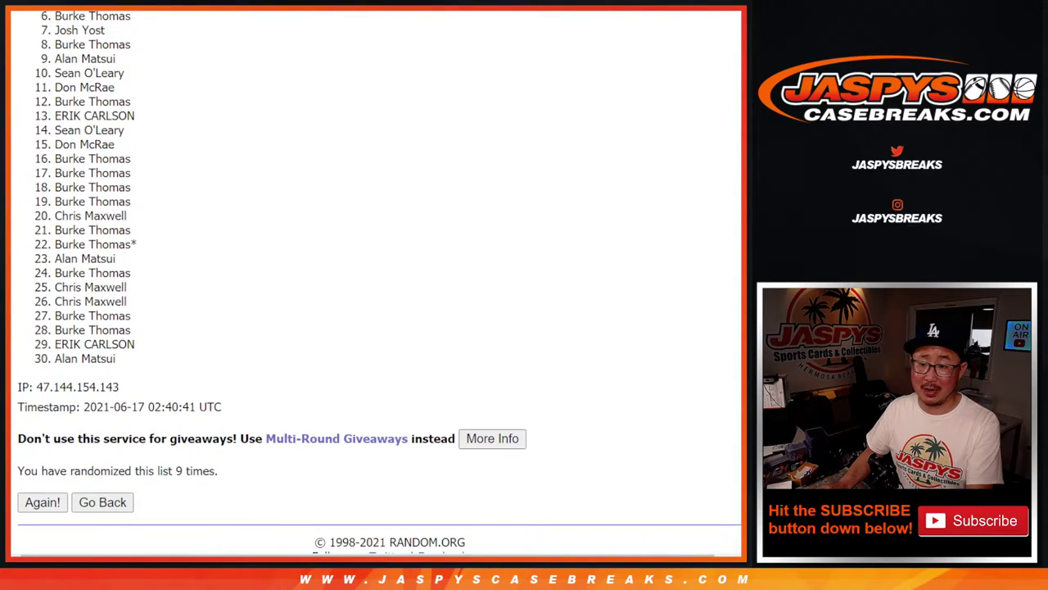
{"action": "scroll", "coordinate": [741, 219], "scroll_direction": "up", "scroll_amount": 2}
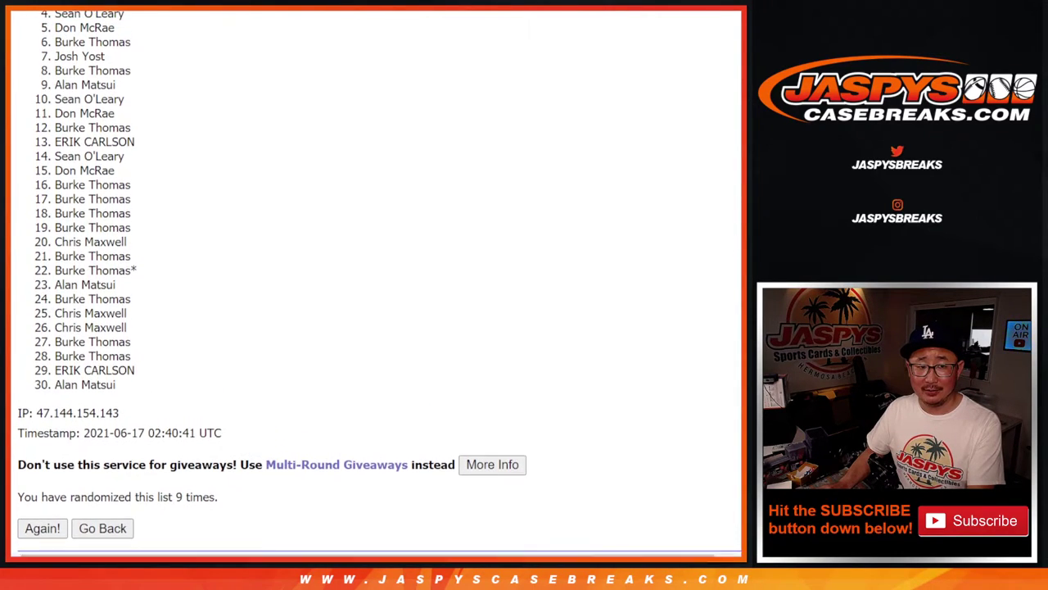
{"action": "scroll", "coordinate": [741, 220], "scroll_direction": "up", "scroll_amount": 1}
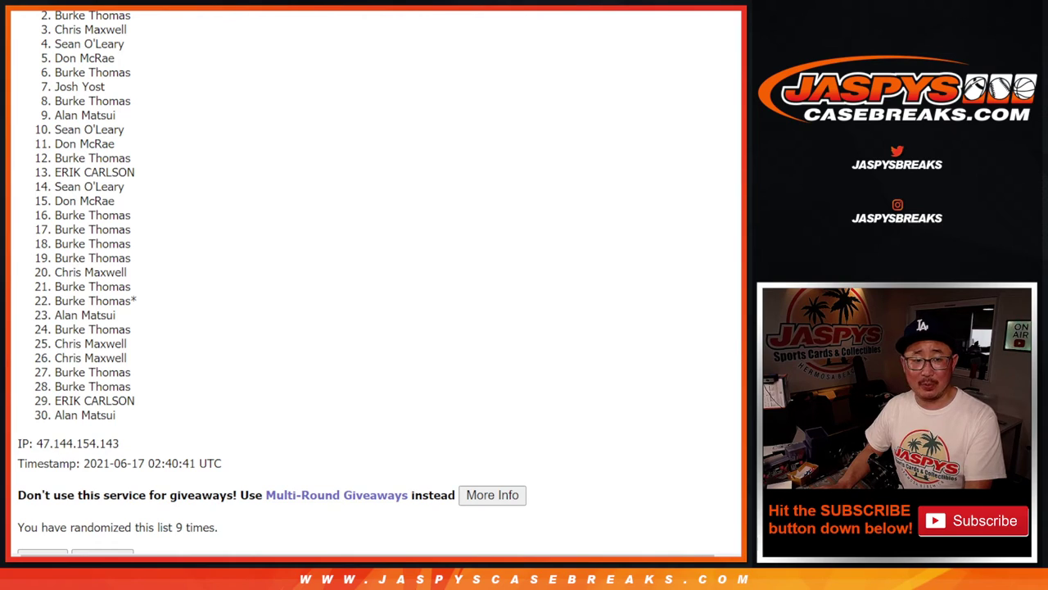
{"action": "scroll", "coordinate": [271, 282], "scroll_direction": "up", "scroll_amount": 1}
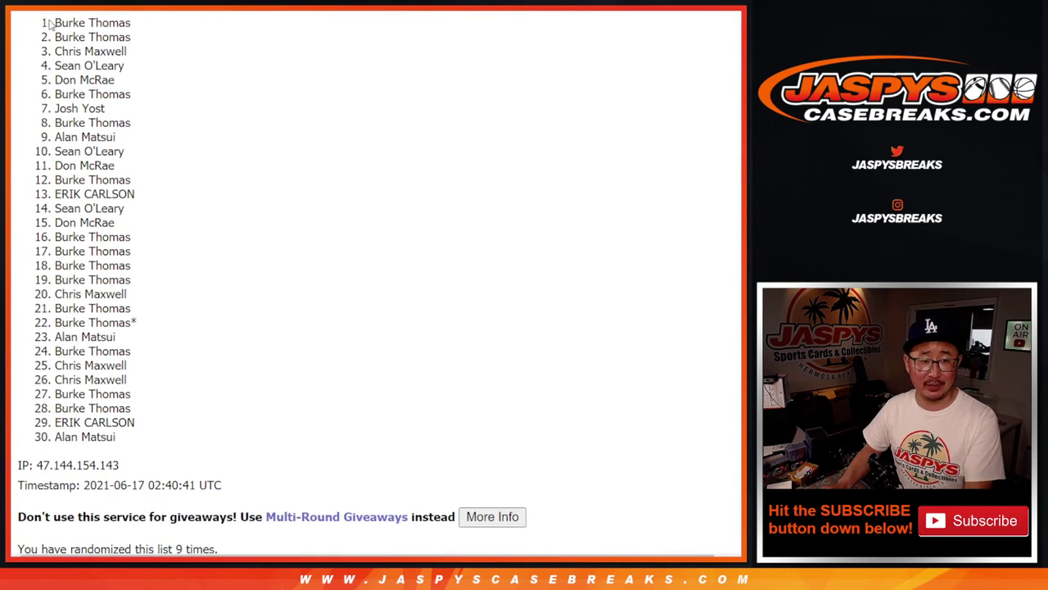
{"action": "left_click_drag", "start_coordinate": [49, 23], "coordinate": [131, 31]}
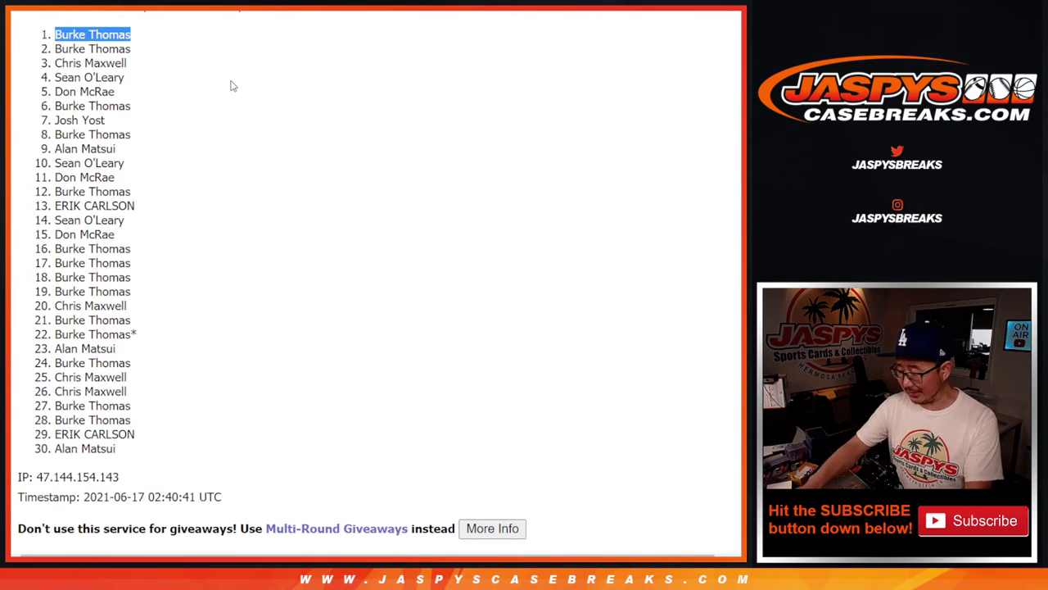